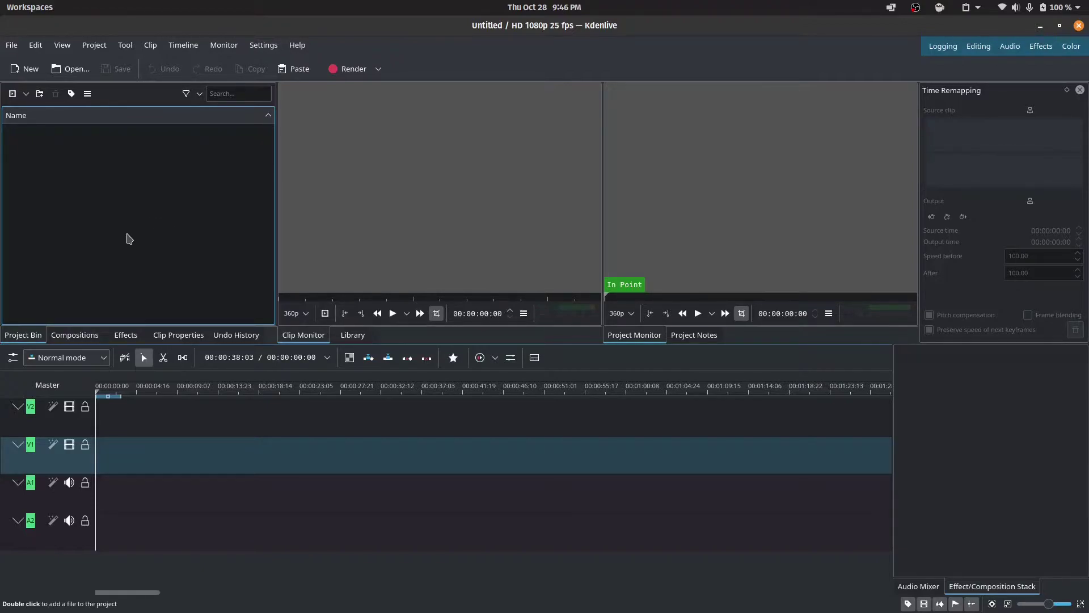
Choose the HD 1080p 30 fps profile for a new project, then play playing football.mp4 in VLC.
left_click(31, 70)
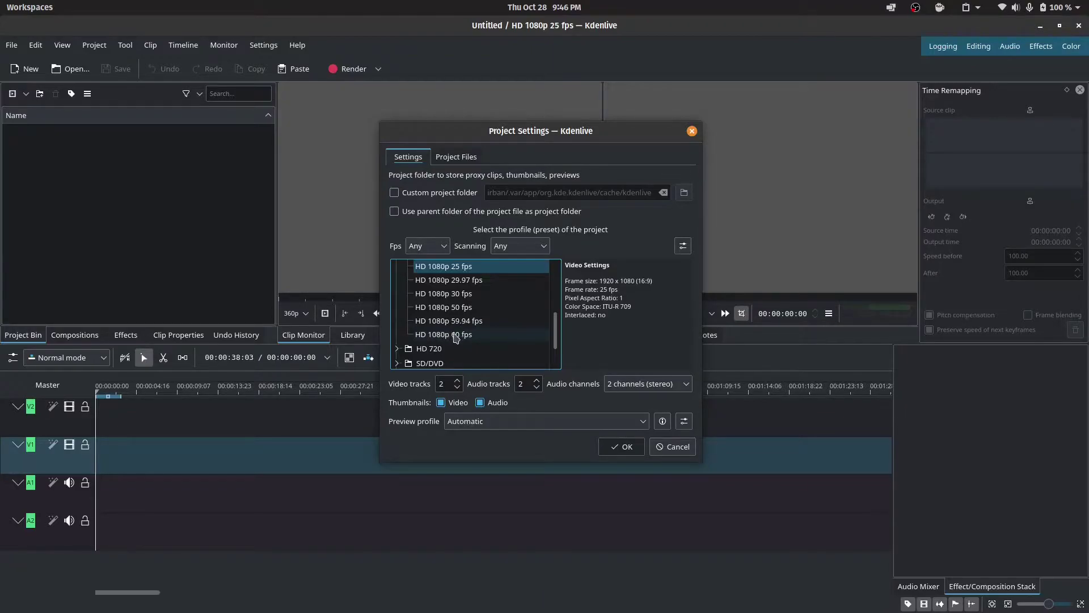
left_click(447, 293)
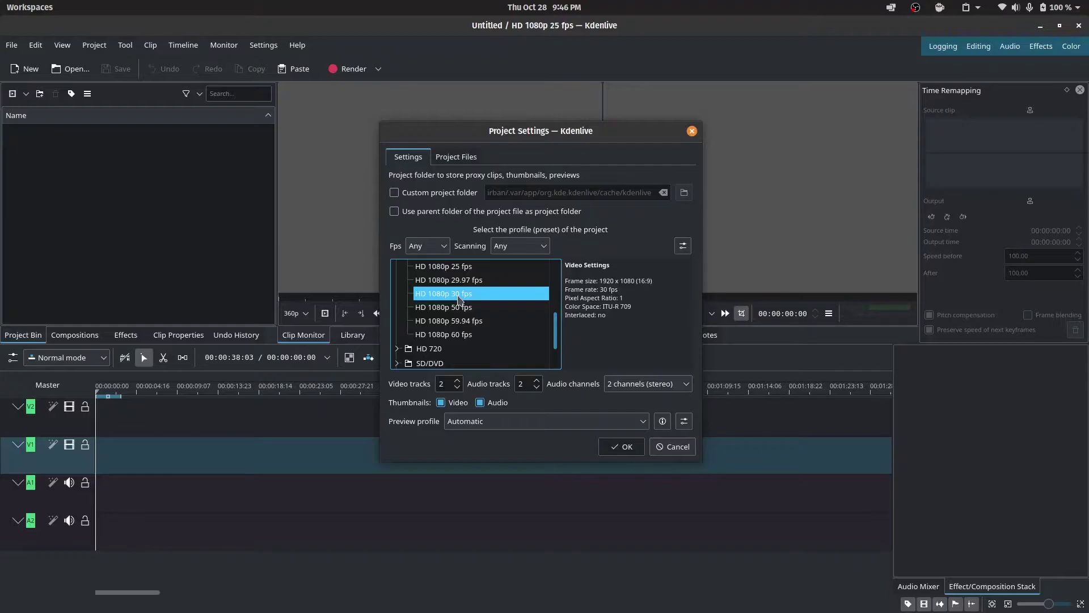
mouse_move(488, 610)
left_click(546, 598)
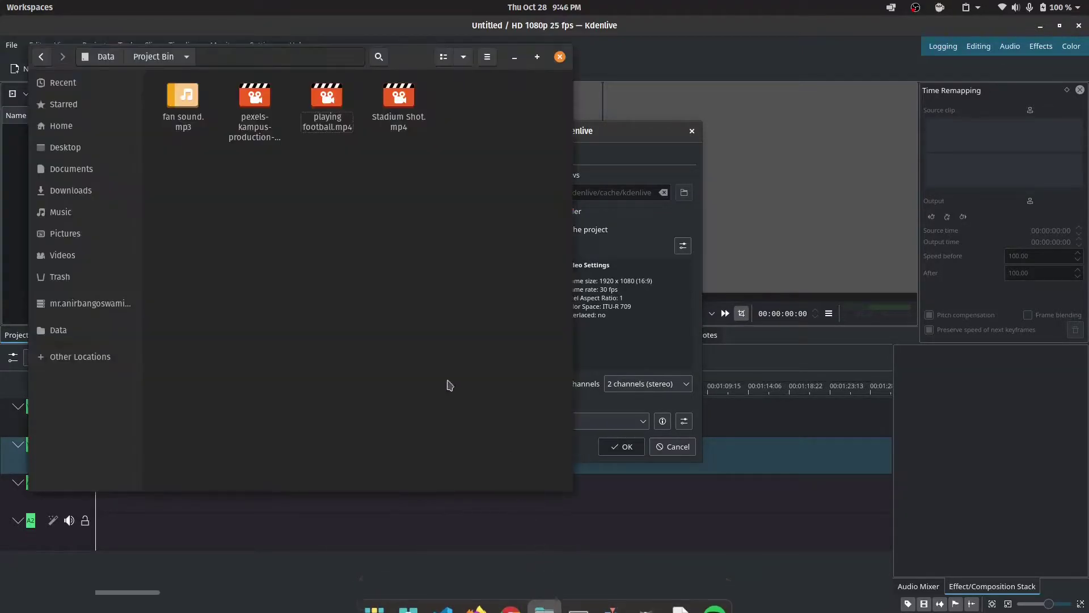
left_click(328, 98)
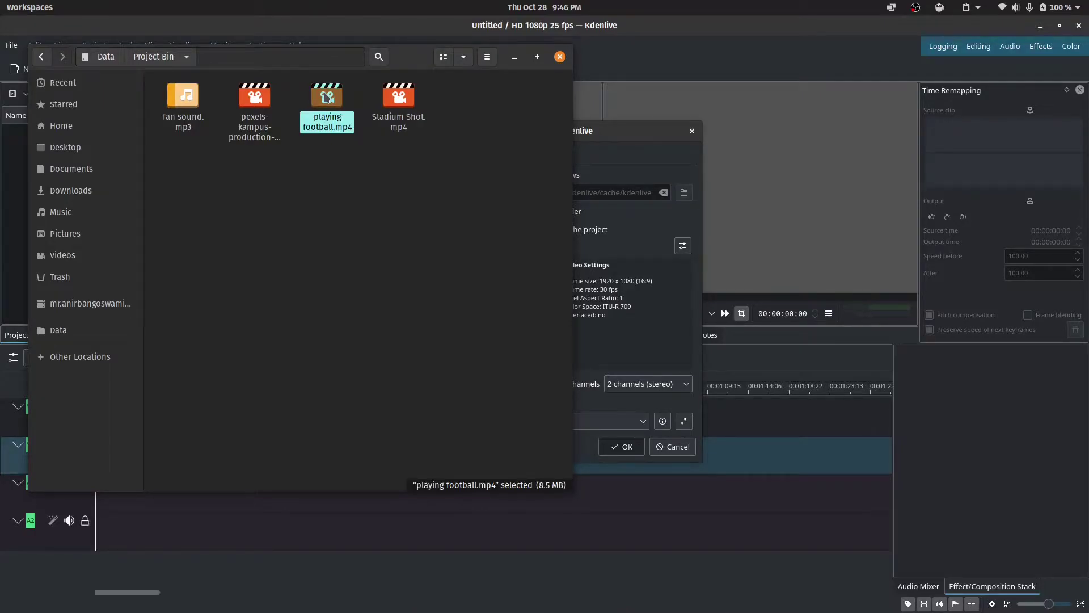
double_click(328, 102)
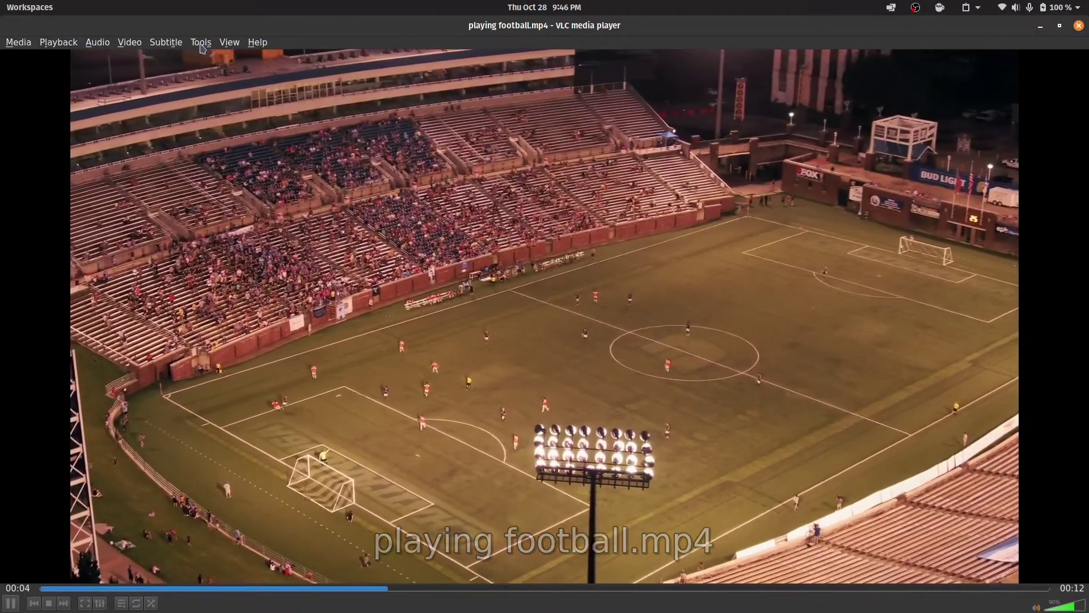
Check the clip's codec details in VLC's Media Information, noting the 23.976 fps frame rate.
left_click(201, 42)
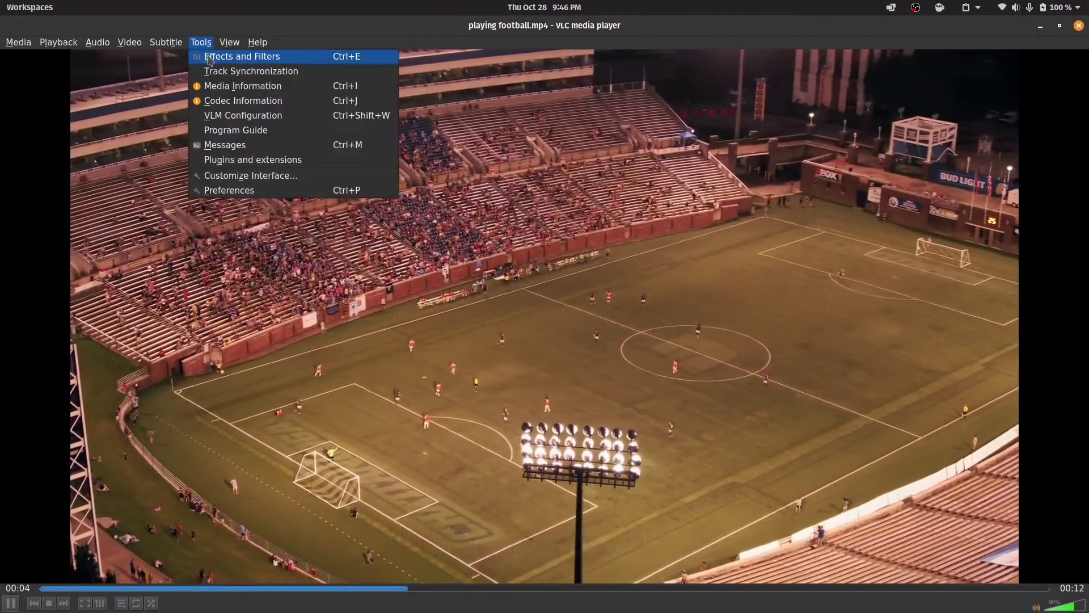
left_click(240, 88)
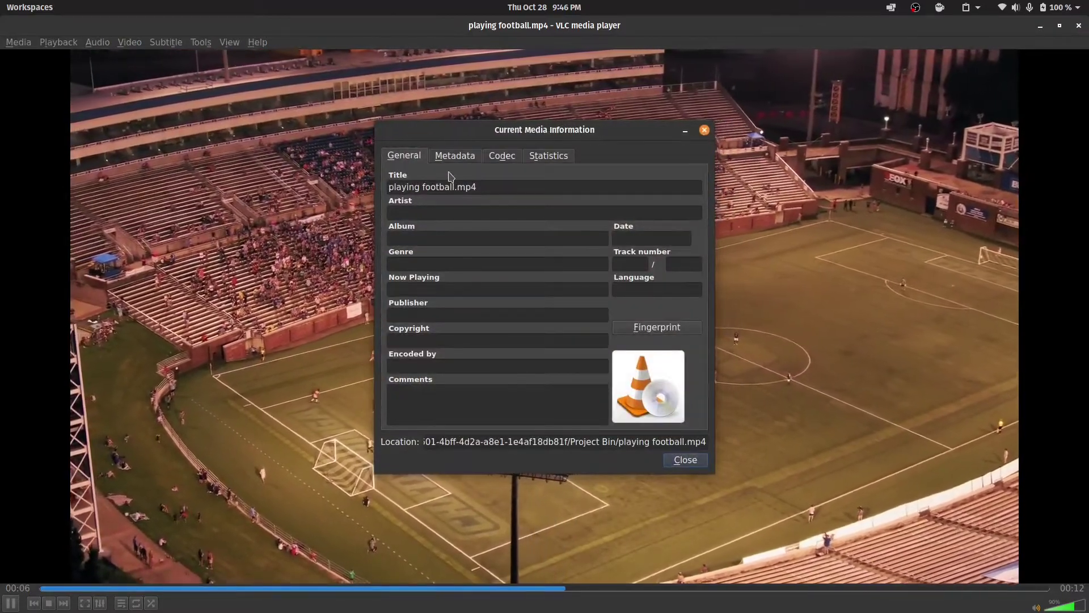
left_click(452, 158)
left_click(504, 157)
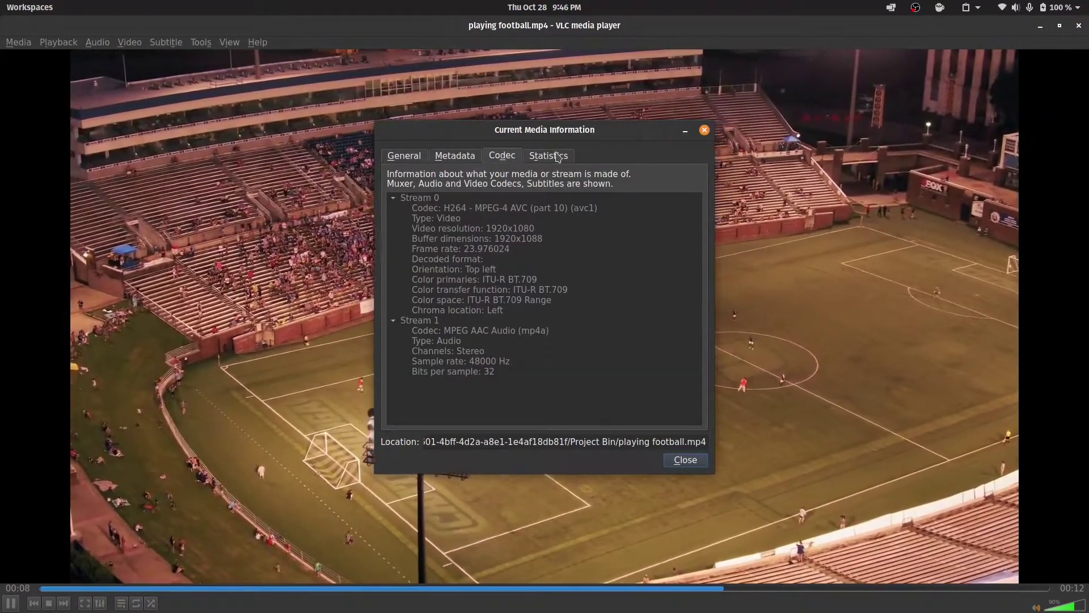
left_click(499, 250)
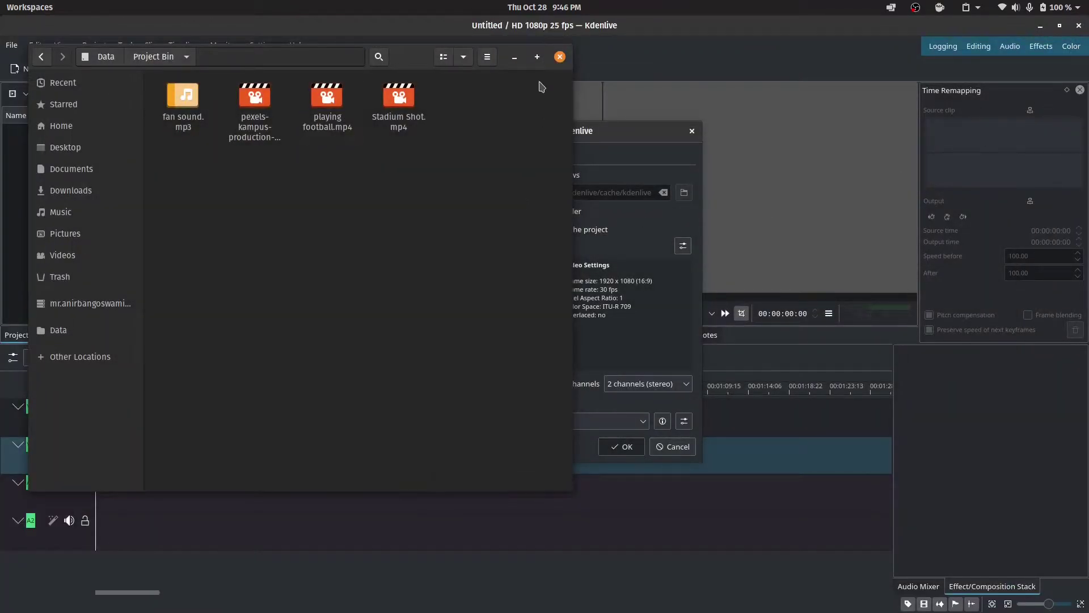
Change the project profile to HD 1080p 23.98 fps and confirm with OK.
left_click(514, 59)
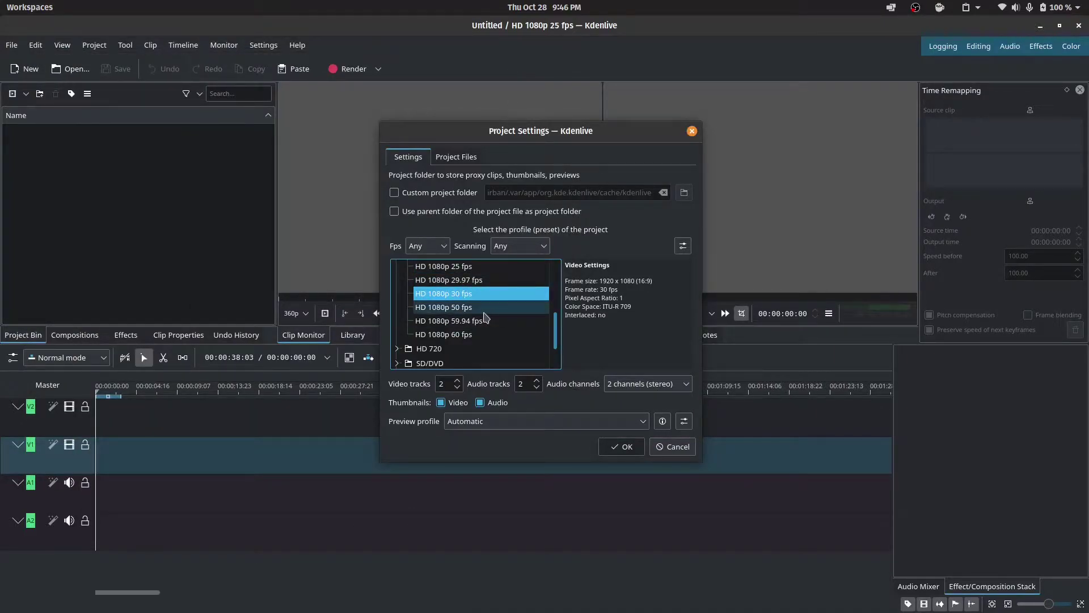
scroll(485, 318, "up", 1)
left_click(454, 280)
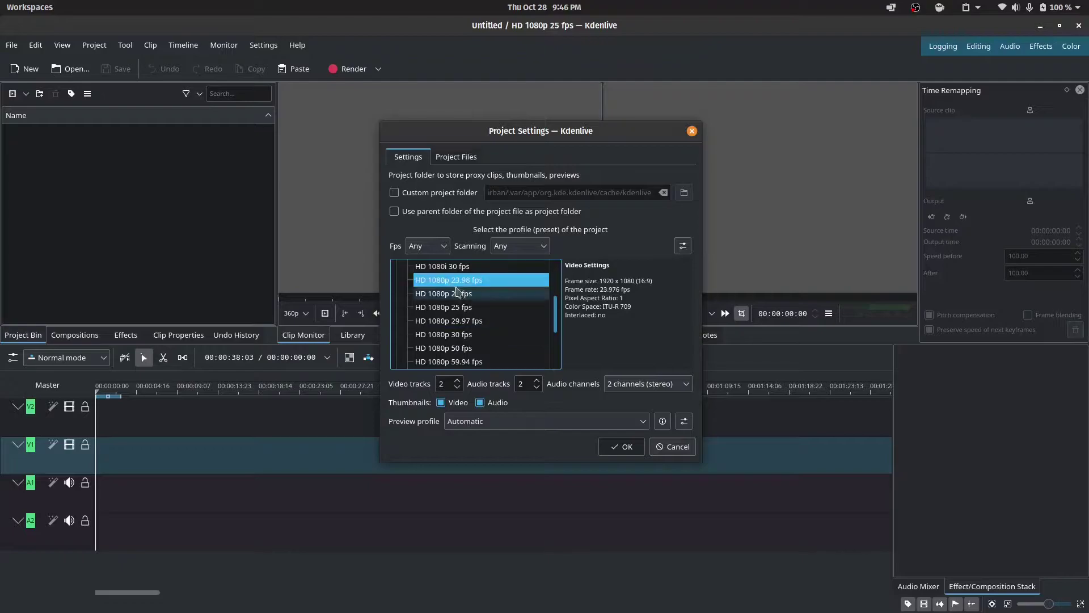
left_click(627, 448)
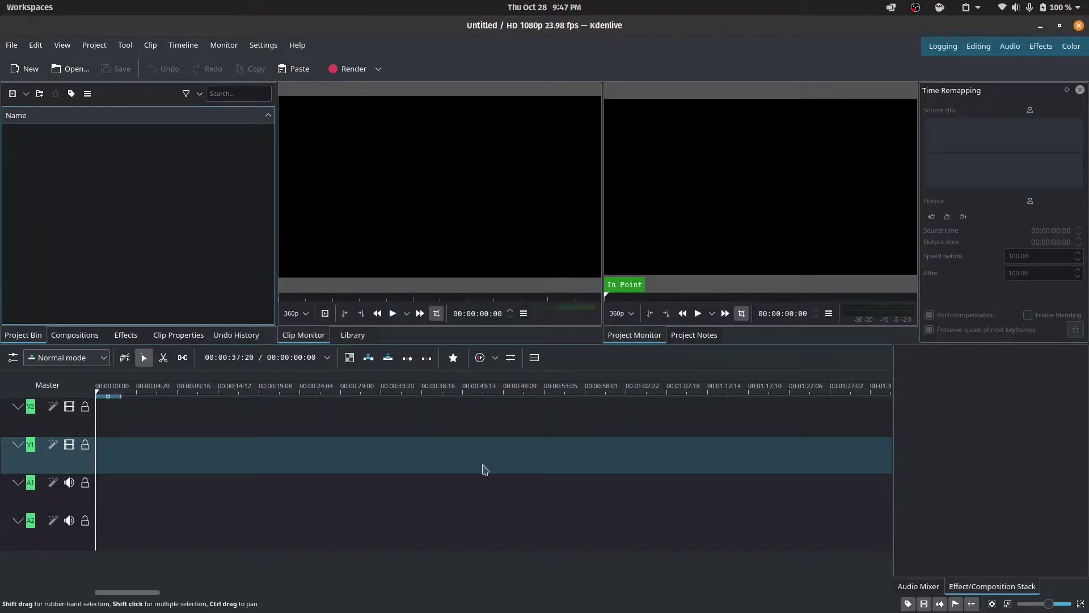
Drag fan sound.mp3, the pexels clip, playing football.mp4 and Stadium Shot.mp4 from Files into the Project Bin.
mouse_move(579, 611)
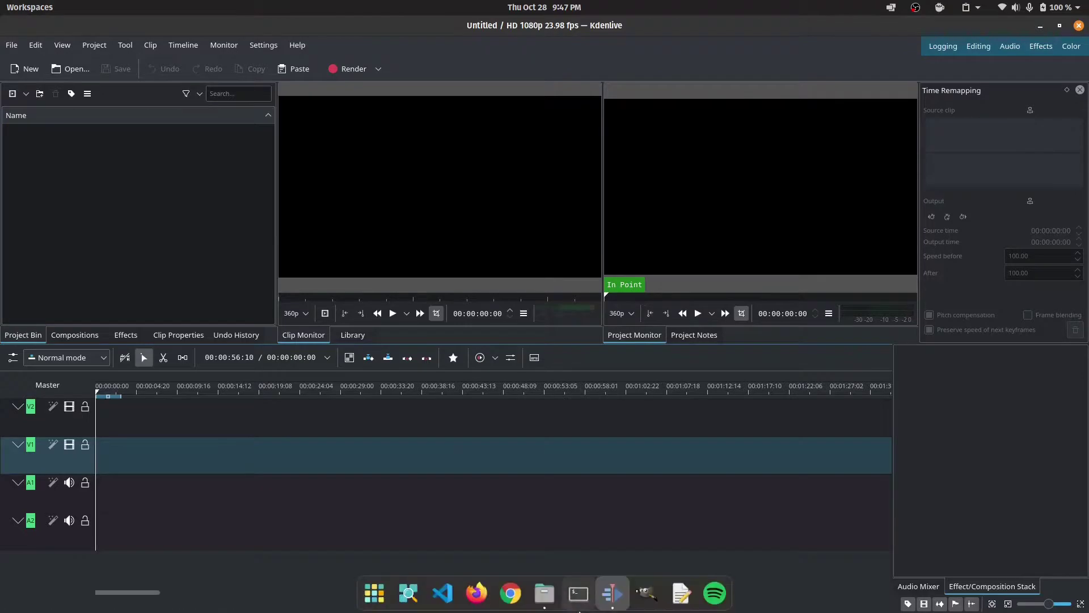
left_click(545, 593)
left_click_drag(430, 70, 712, 151)
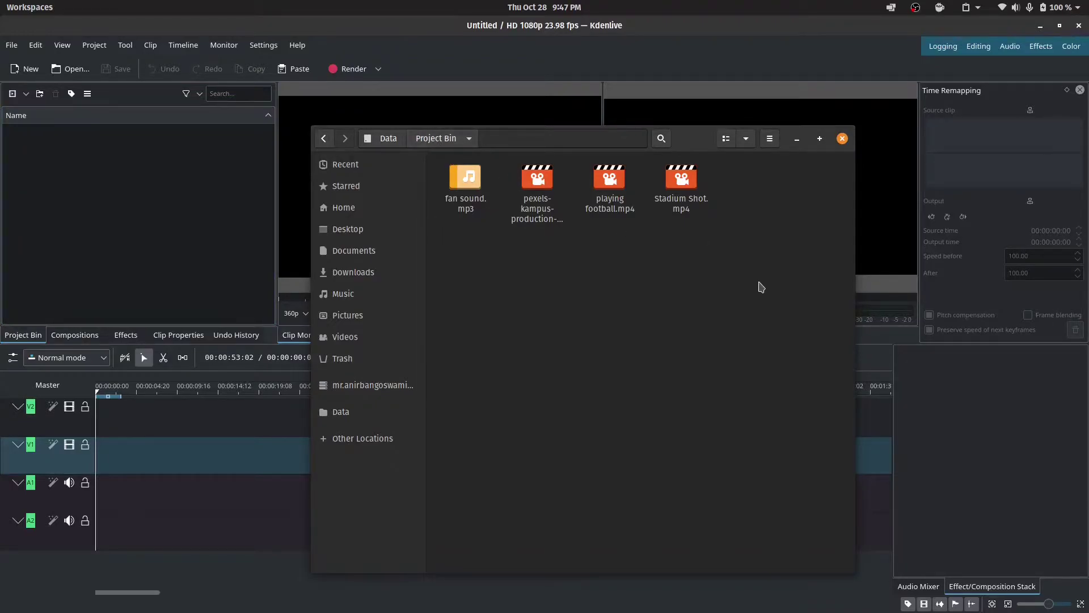
left_click_drag(760, 290, 457, 168)
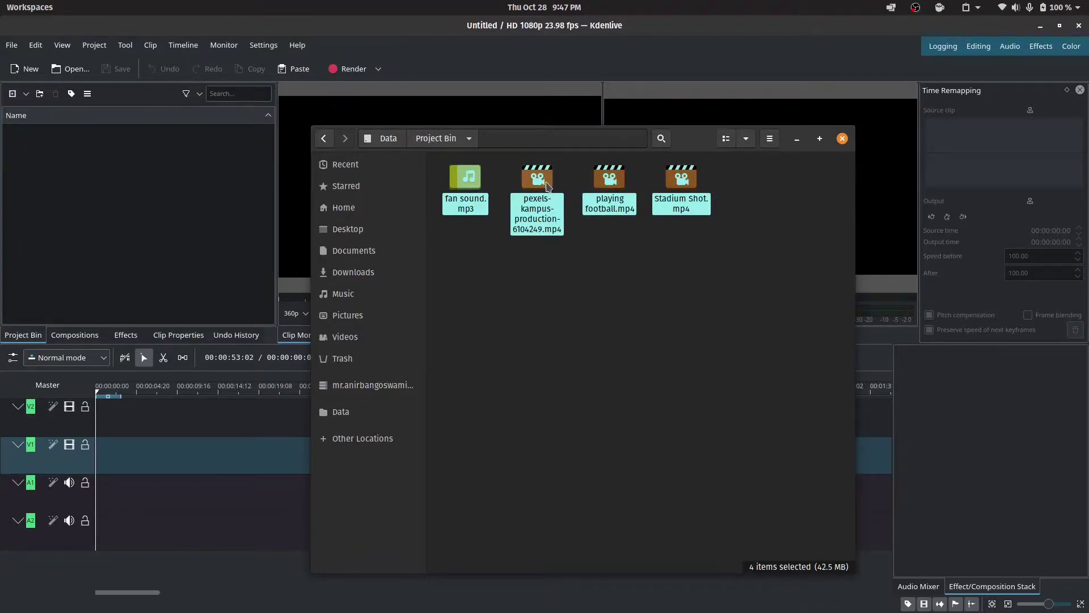
left_click_drag(547, 185, 119, 201)
left_click(799, 140)
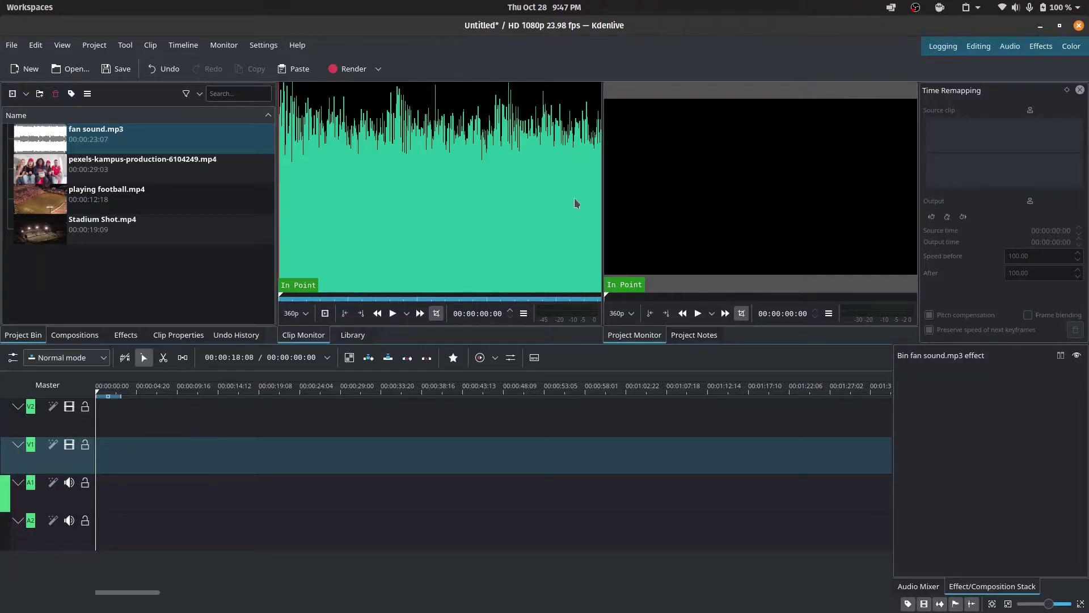
Preview pexels-kampus-production-6104249.mp4 and mark a zone from 05:04 to 21:14.
left_click(64, 168)
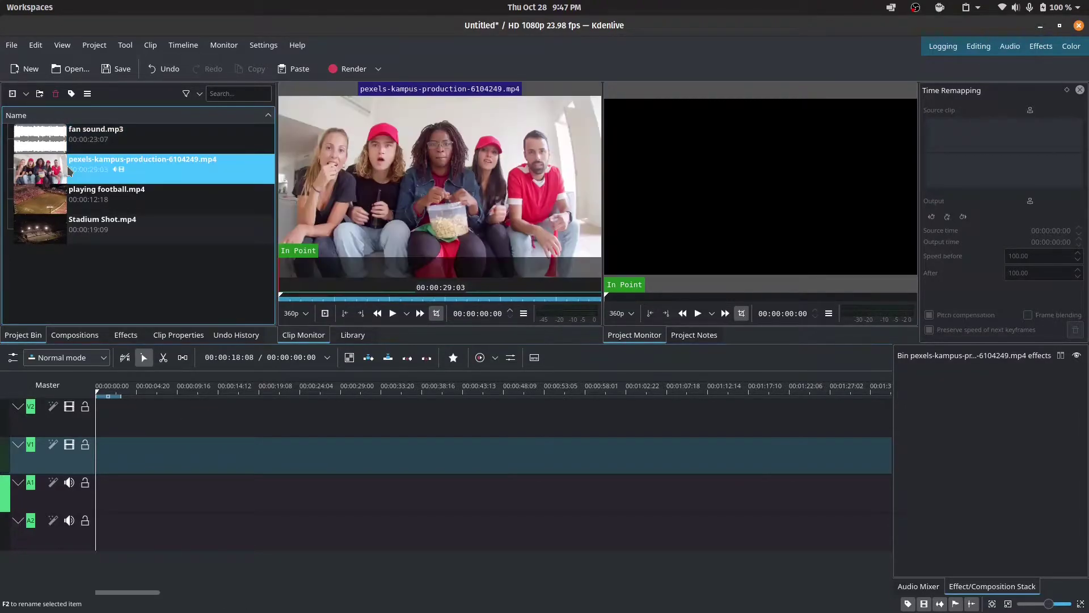
left_click(393, 313)
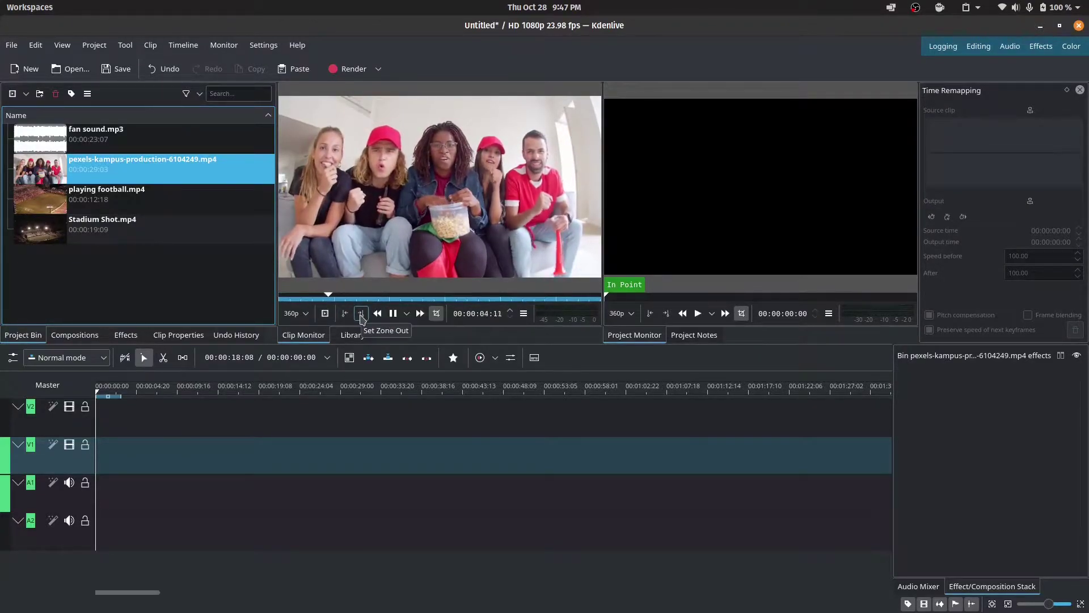
left_click(394, 216)
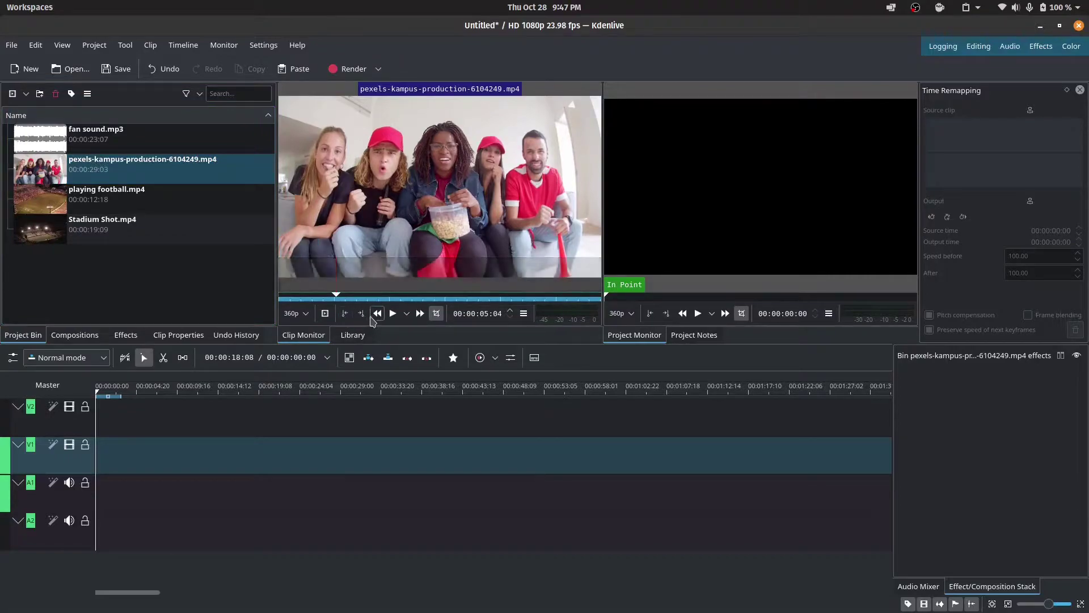
left_click(345, 313)
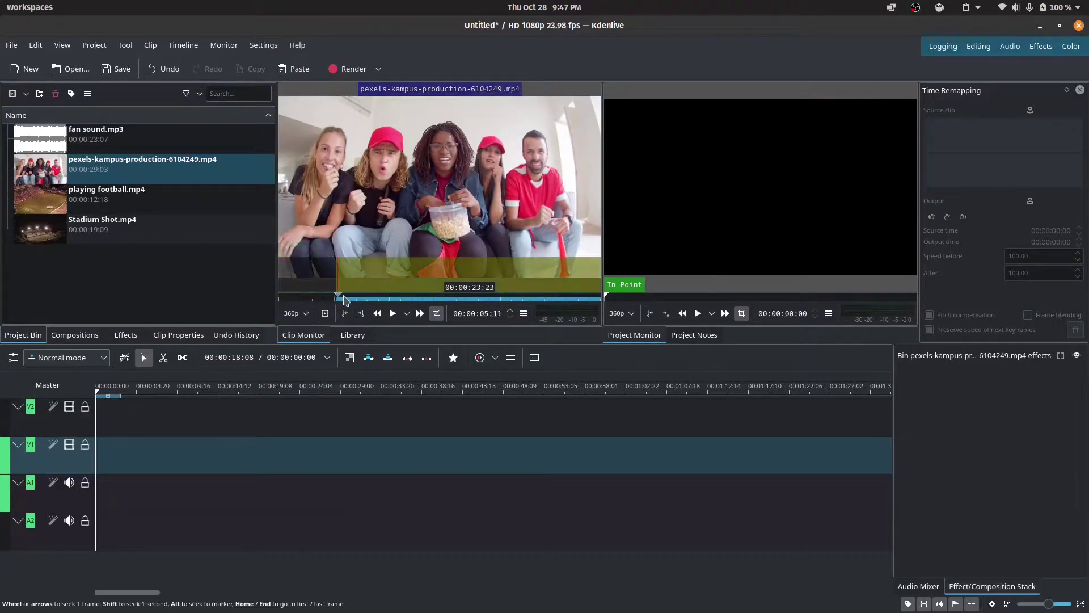
left_click(492, 296)
left_click(518, 296)
left_click(361, 313)
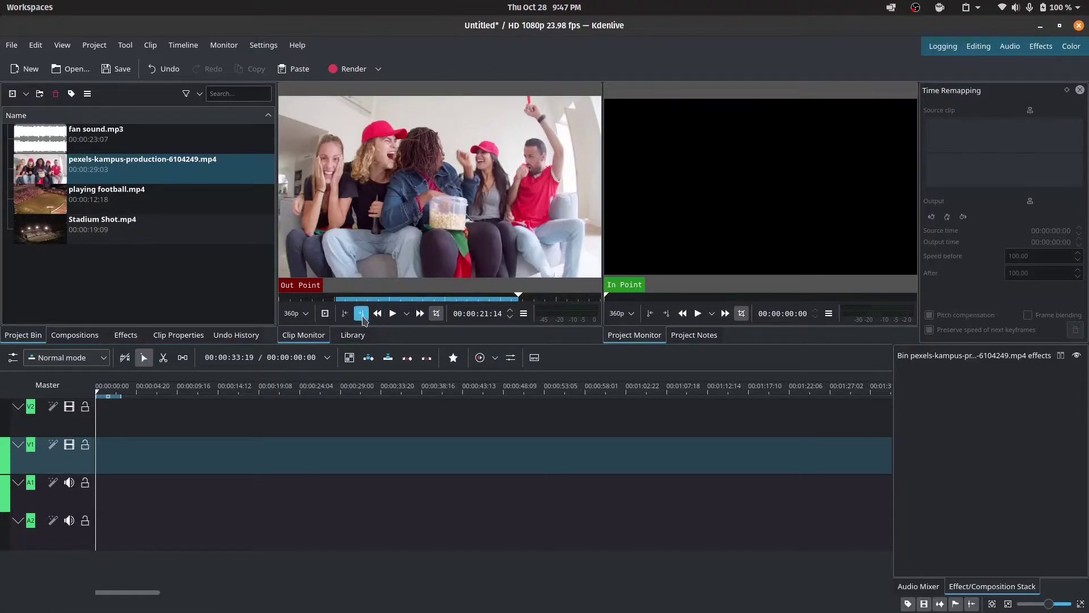
Reset the clip's in point to its first frame and out point to its last frame.
left_click(340, 296)
key("Home")
left_click(344, 313)
key("End")
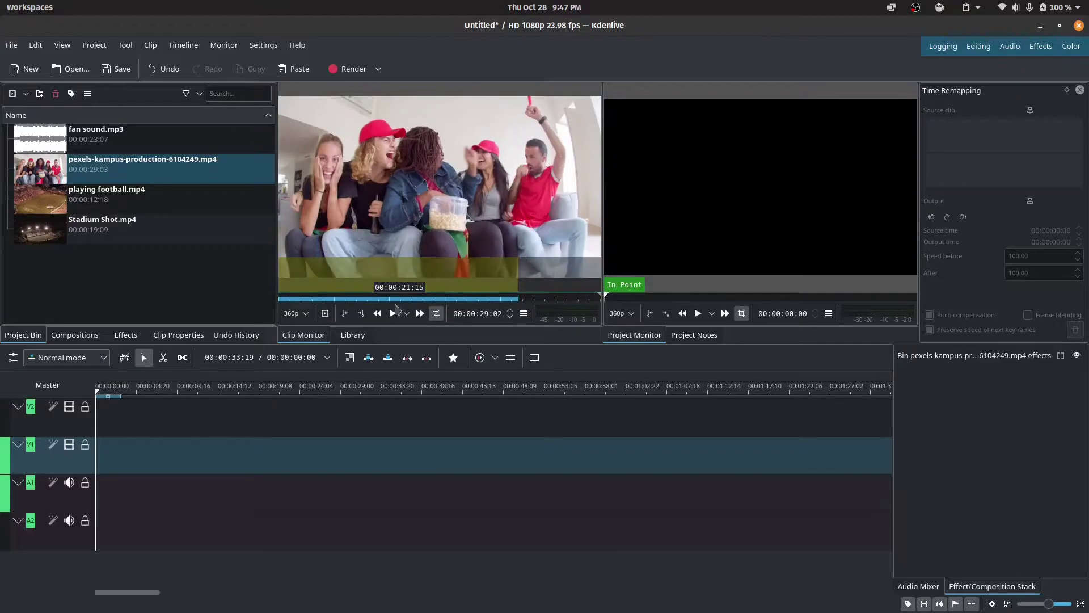
left_click(361, 313)
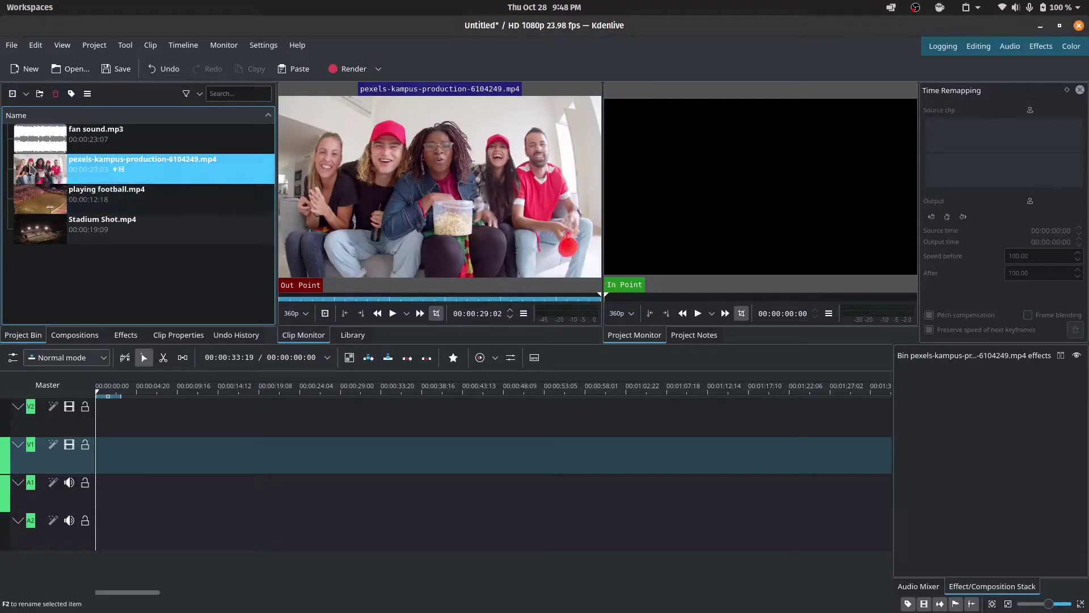
Drag Stadium Shot.mp4 to the start of track V1 and scrub the timeline to 00:00:09:07.
left_click(45, 200)
left_click(30, 239)
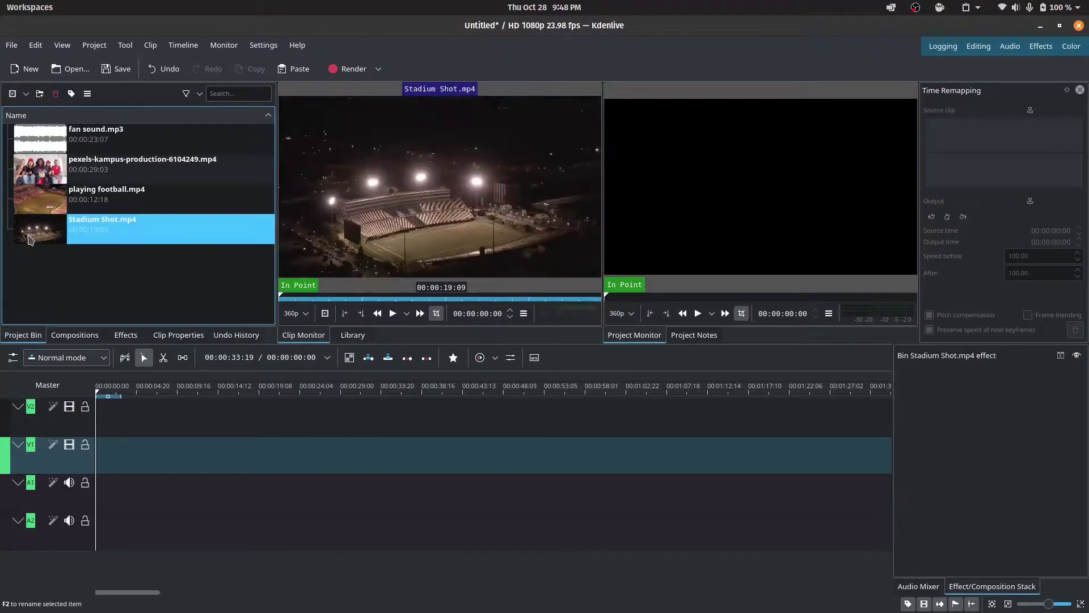
left_click_drag(30, 239, 97, 480)
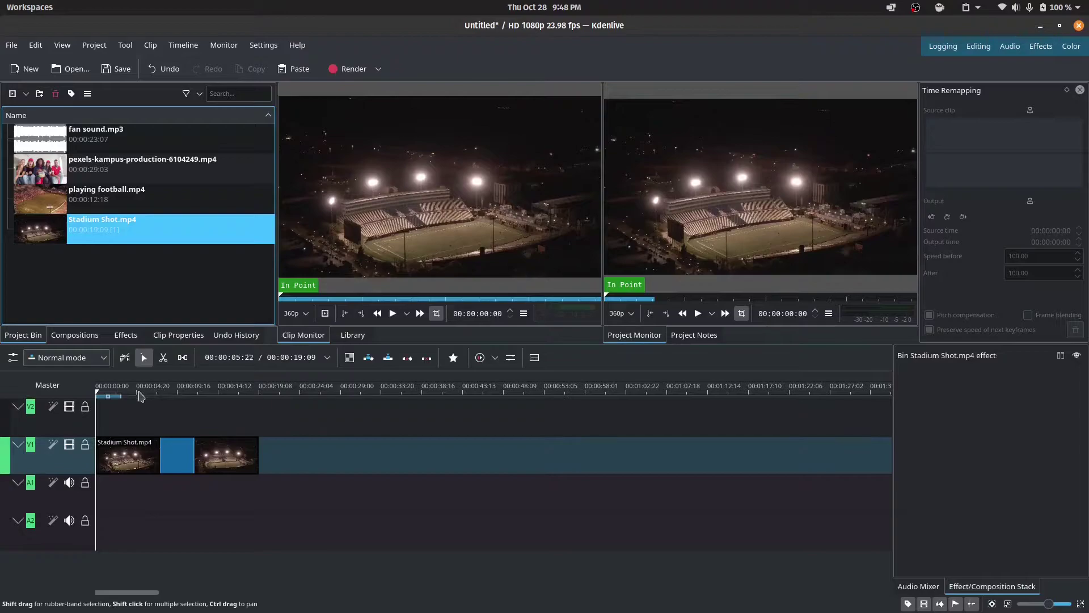
left_click(104, 395)
left_click_drag(107, 395, 85, 404)
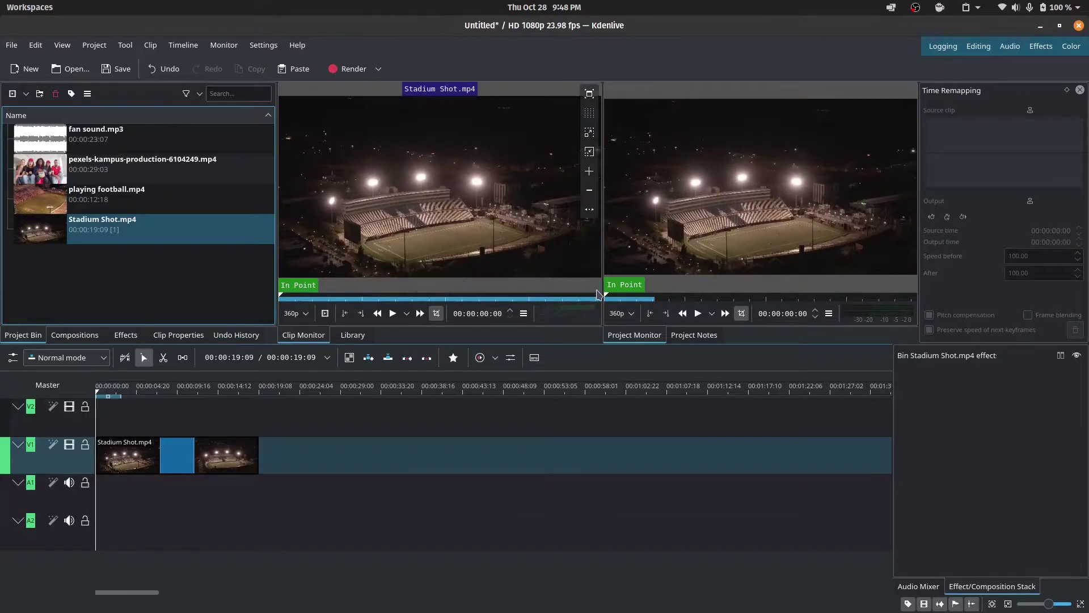
left_click(697, 313)
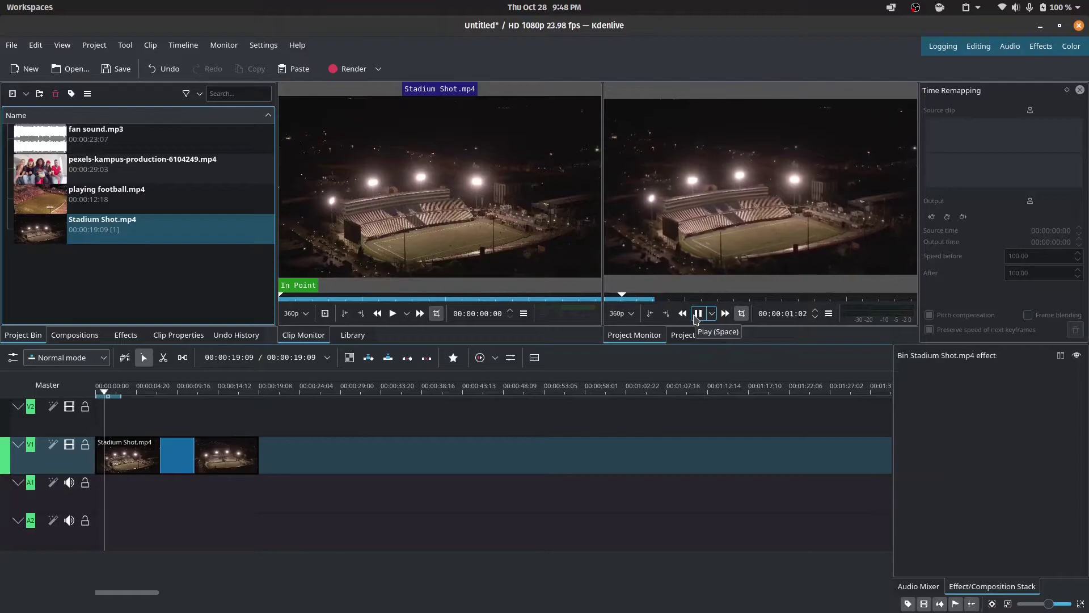
left_click(698, 313)
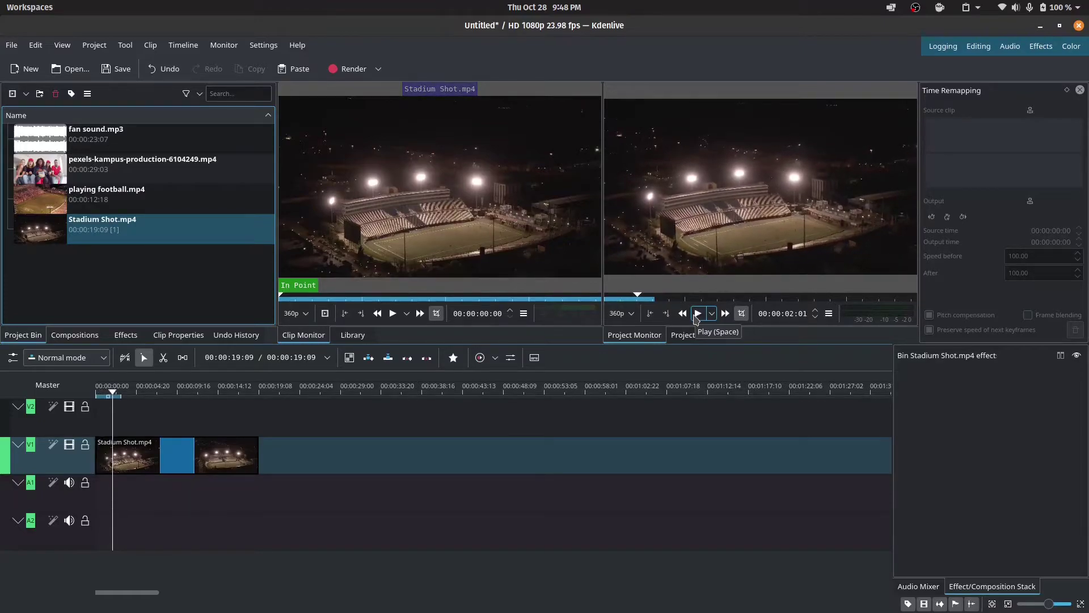
left_click(622, 314)
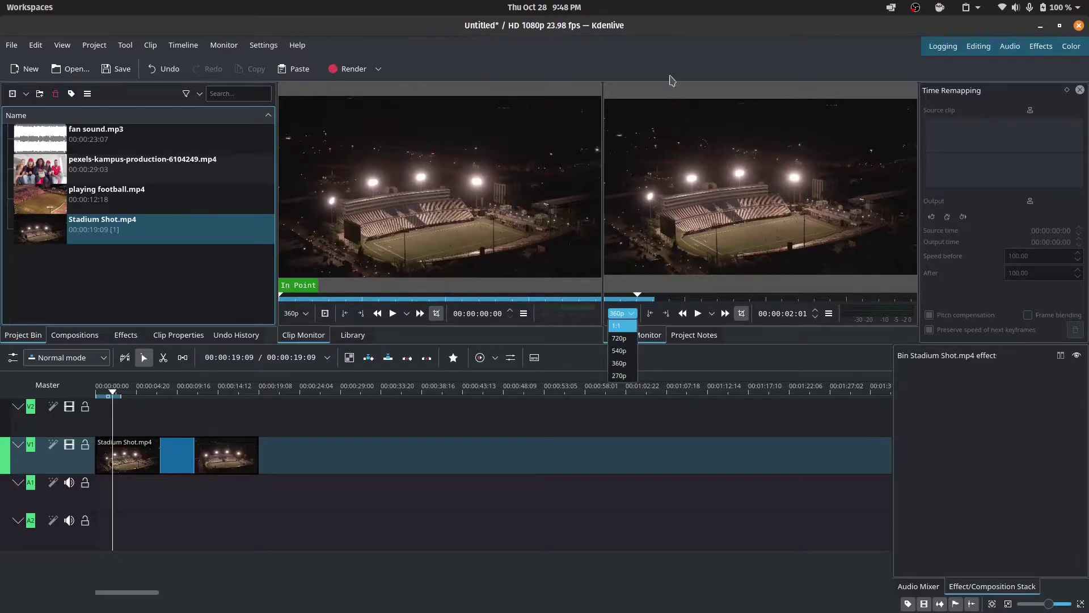
left_click(657, 32)
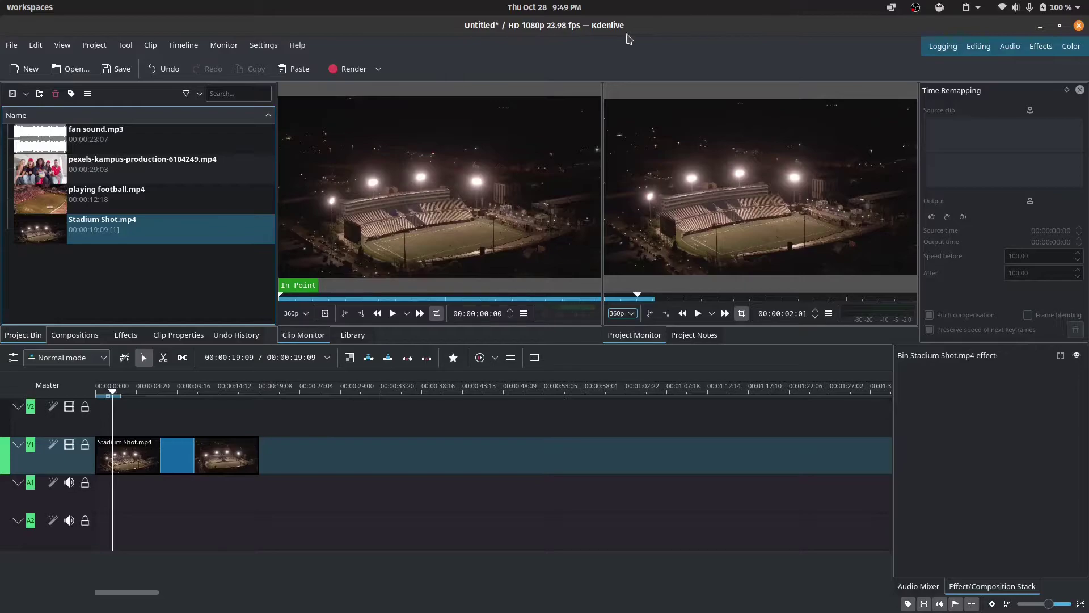
Preview playing football.mp4 and drop it onto V1/A1 right after Stadium Shot.mp4.
double_click(40, 202)
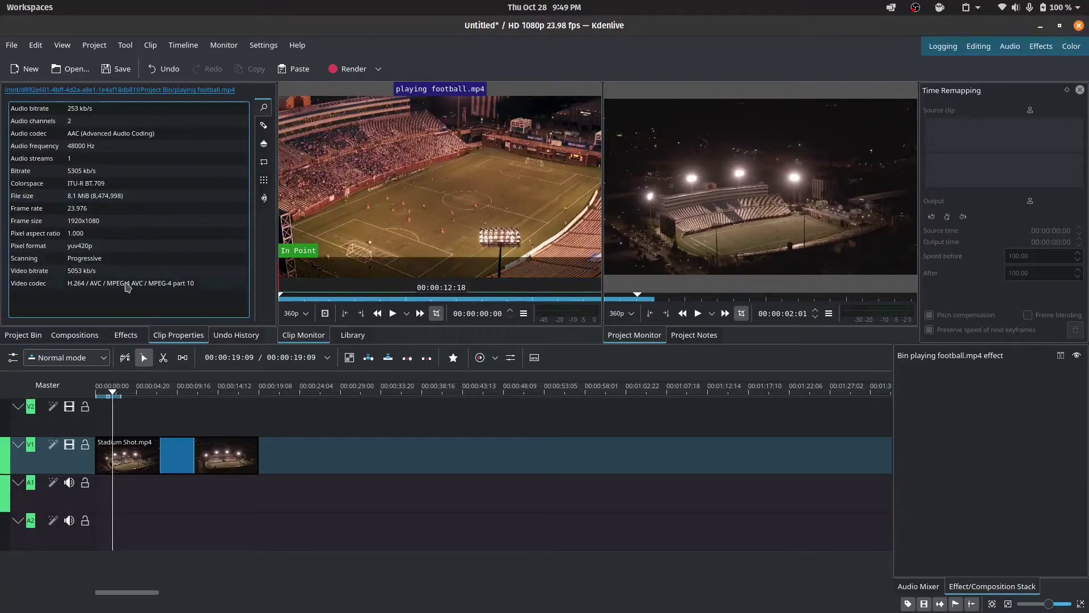
left_click(393, 313)
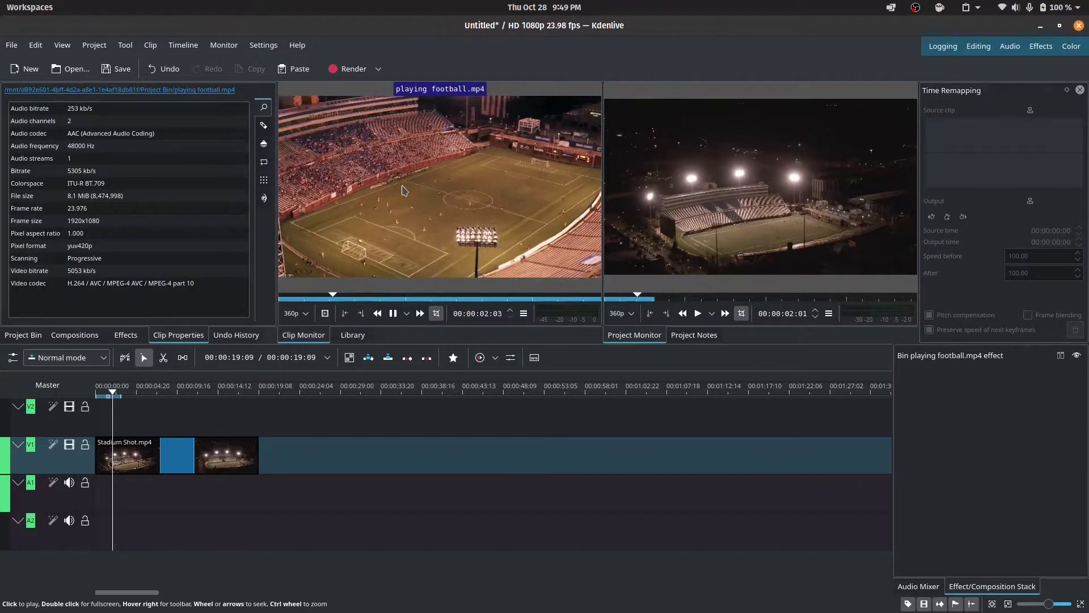
left_click_drag(404, 190, 254, 480)
left_click(393, 313)
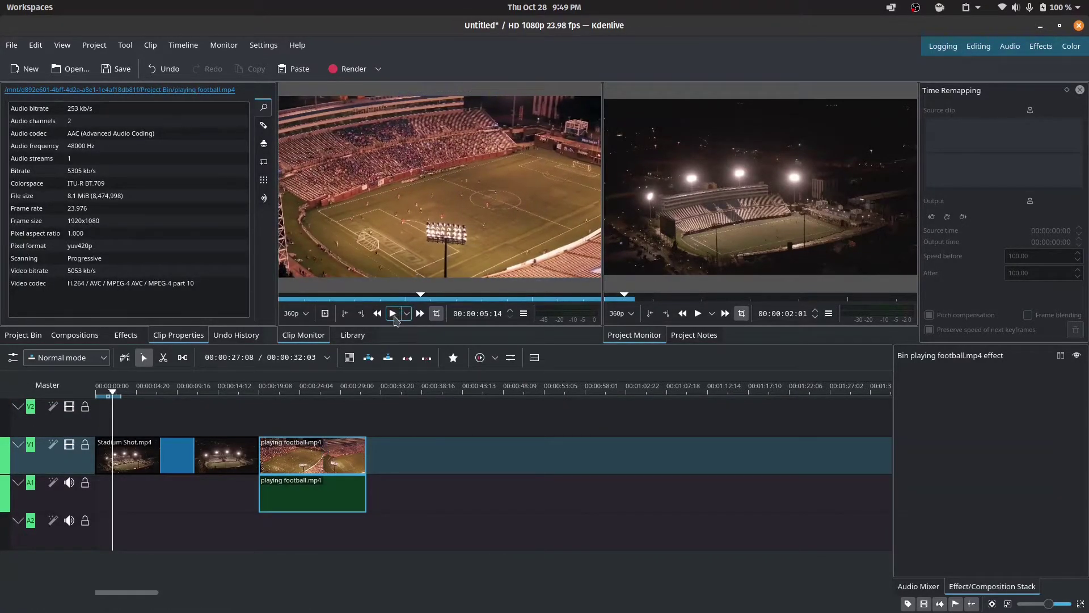
left_click(243, 395)
left_click(202, 394)
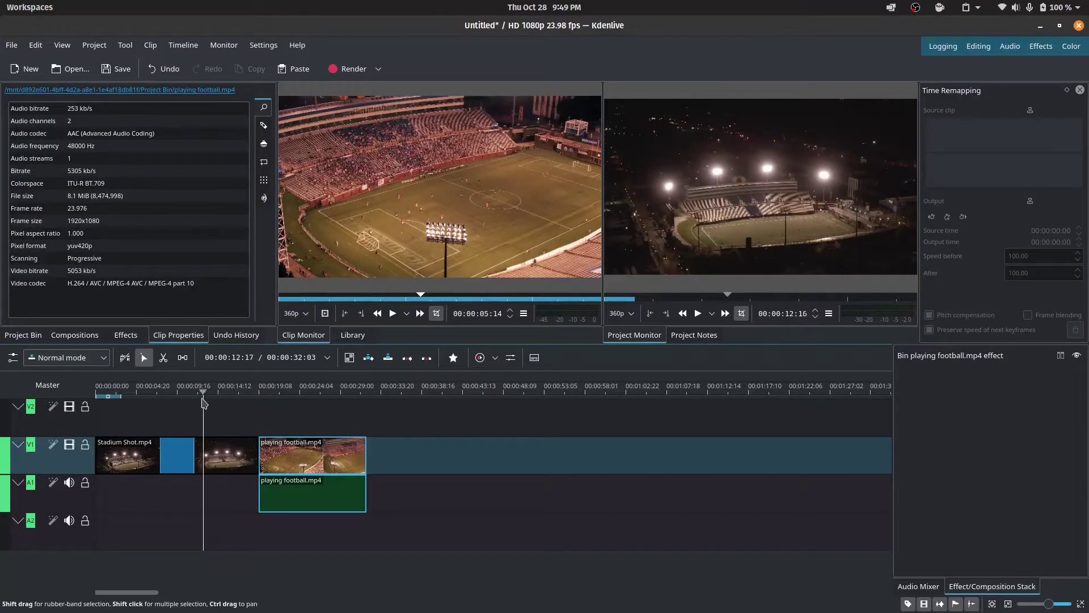
left_click_drag(202, 399, 231, 387)
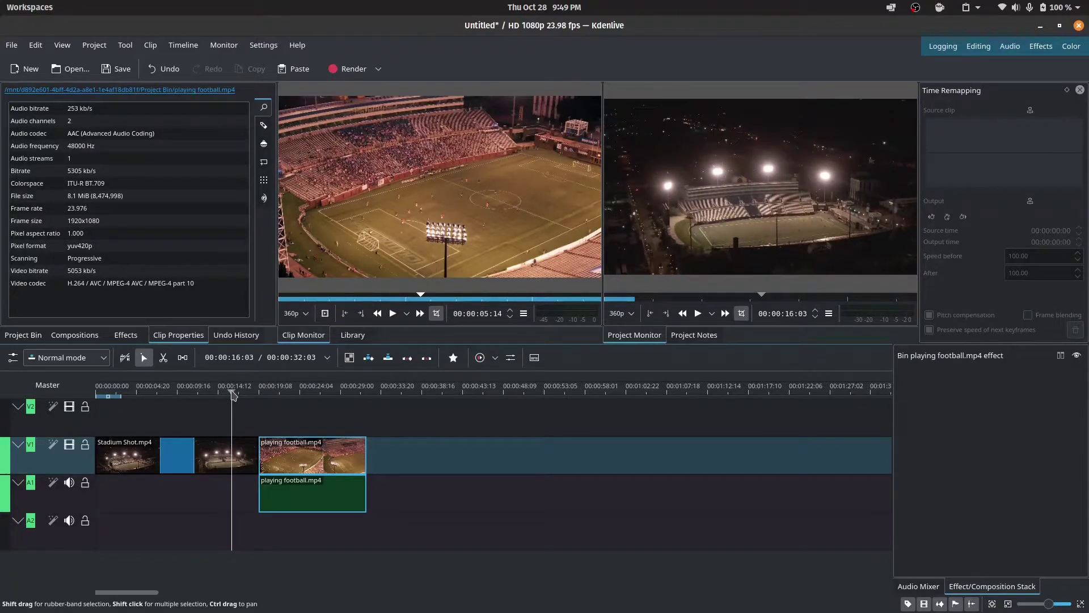
Toggle the Razor tool off, play across the clip join, and return to the Project Bin.
left_click(163, 358)
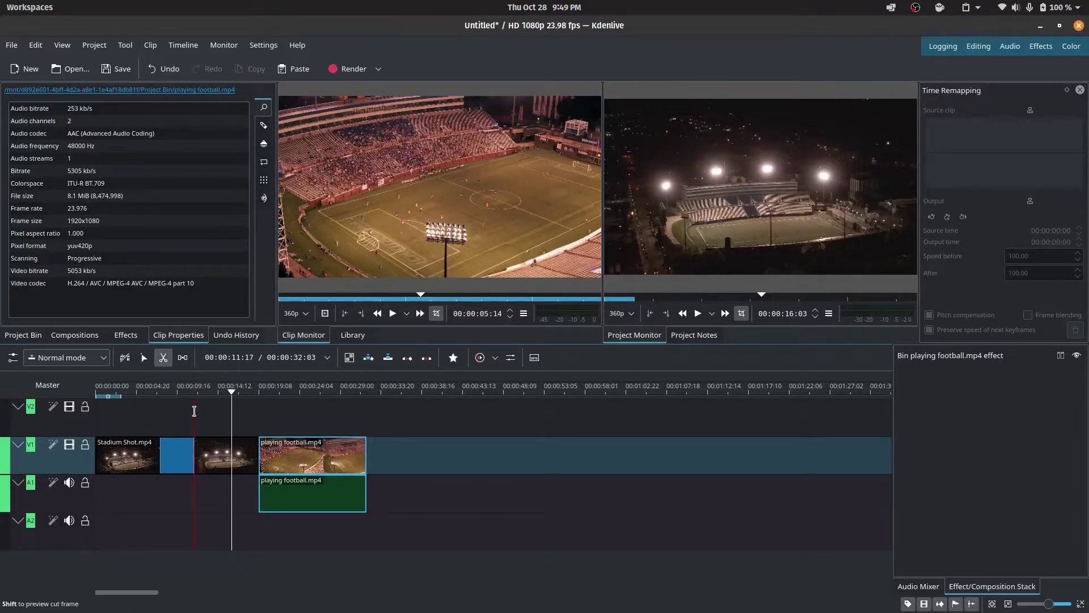
key("s")
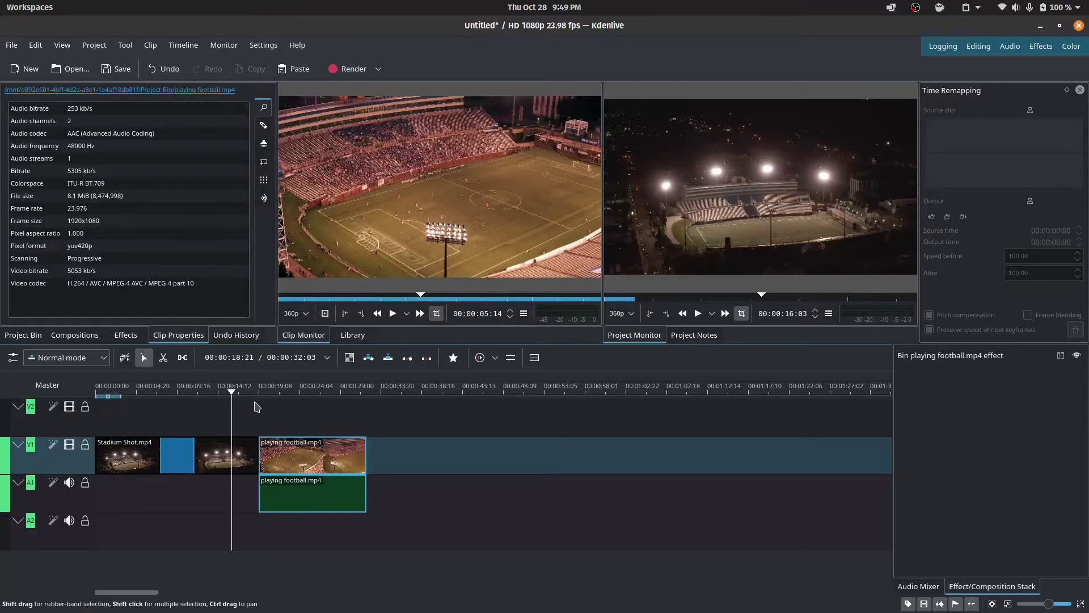
key("space")
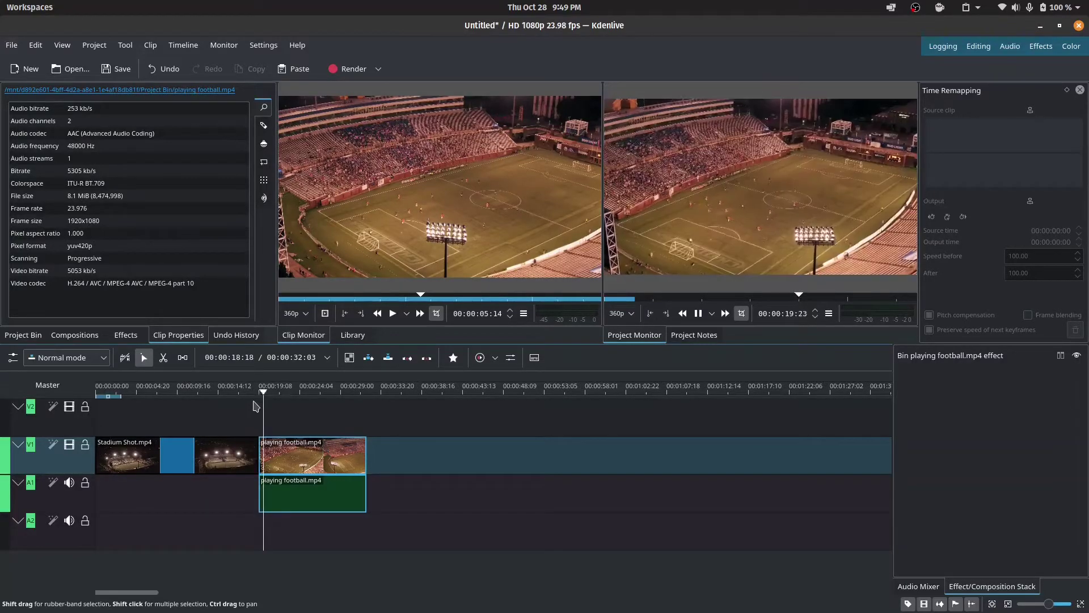
key("space")
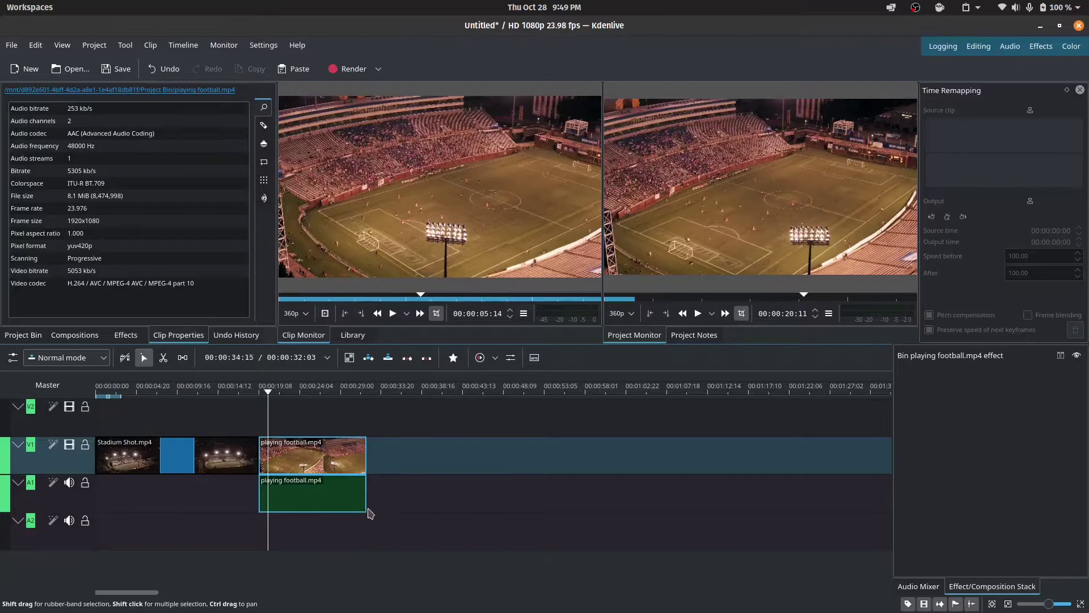
left_click(38, 336)
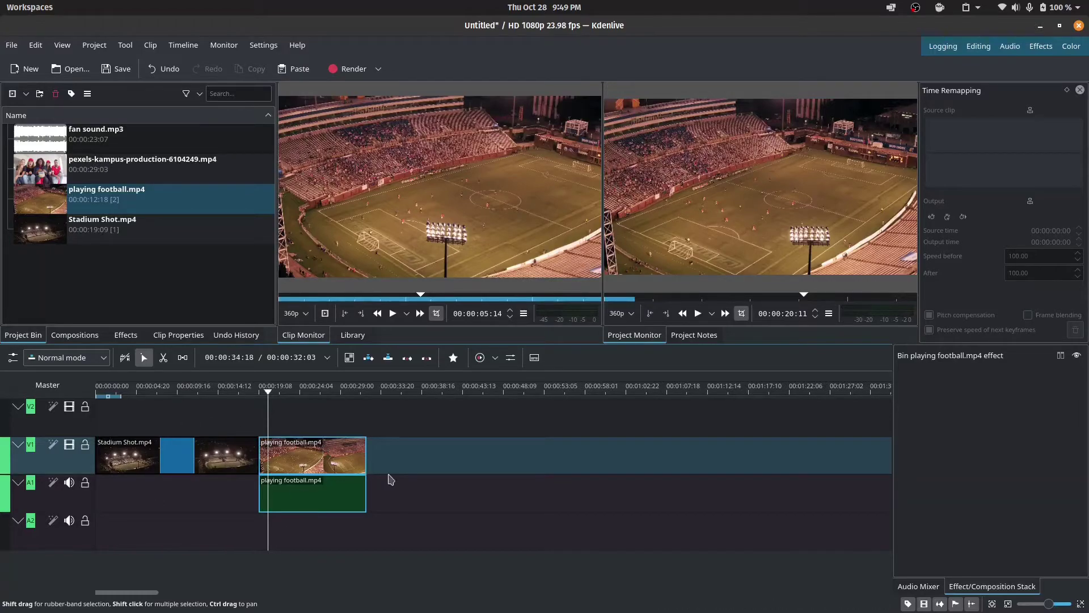
left_click(312, 499)
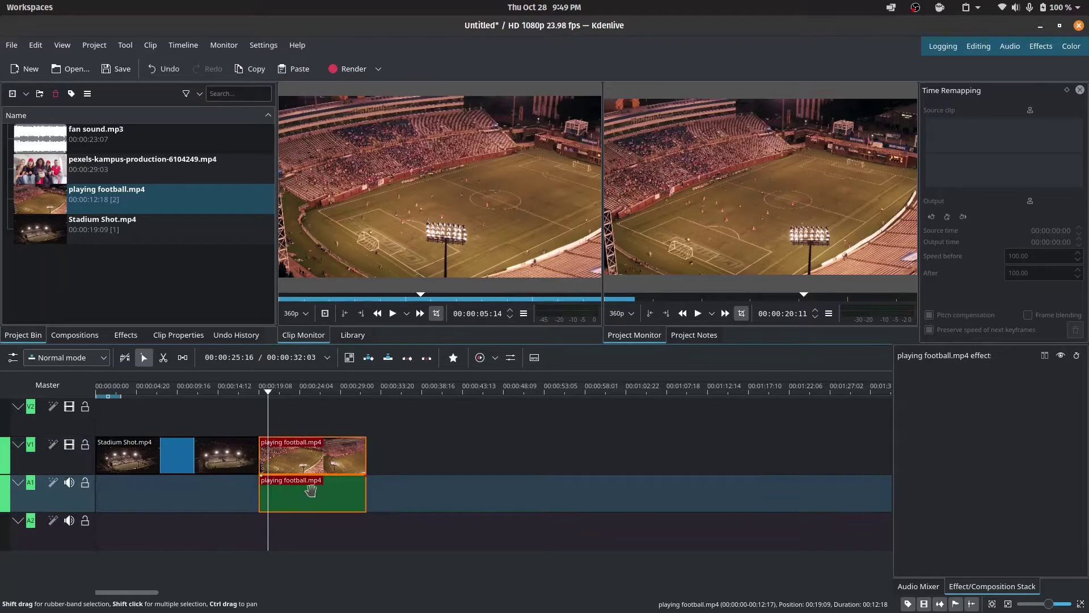
key("space")
key("space")
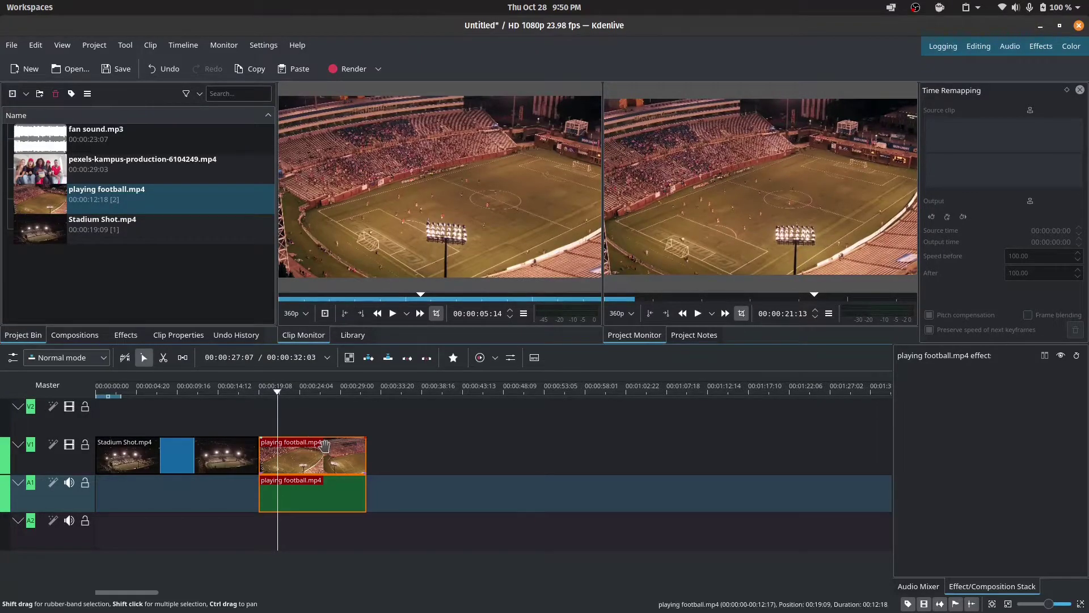
Ungroup the playing football clip and delete its audio from track A1.
right_click(331, 497)
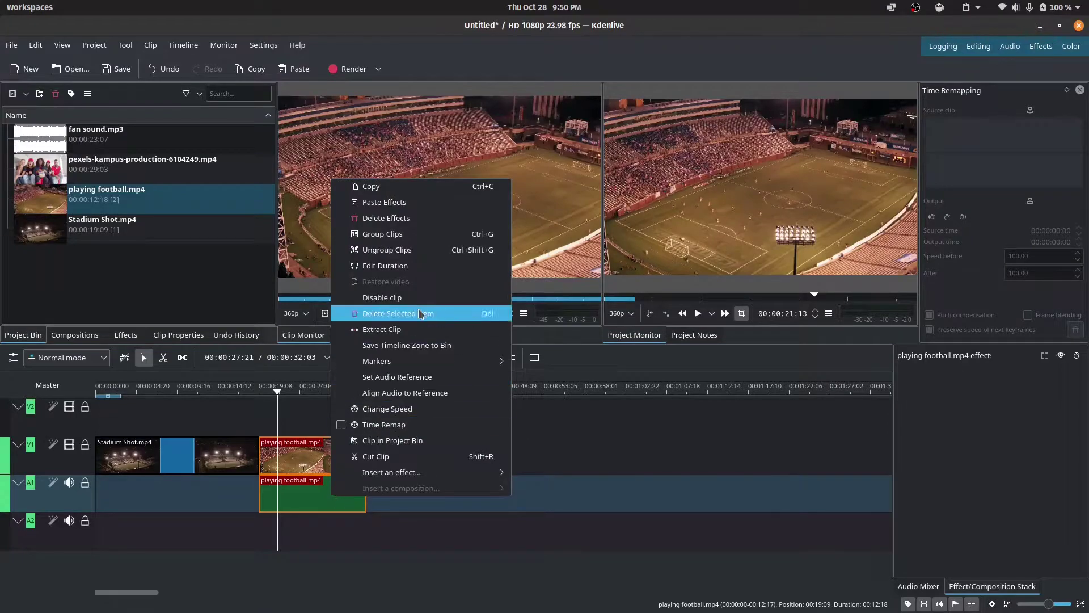
left_click(370, 250)
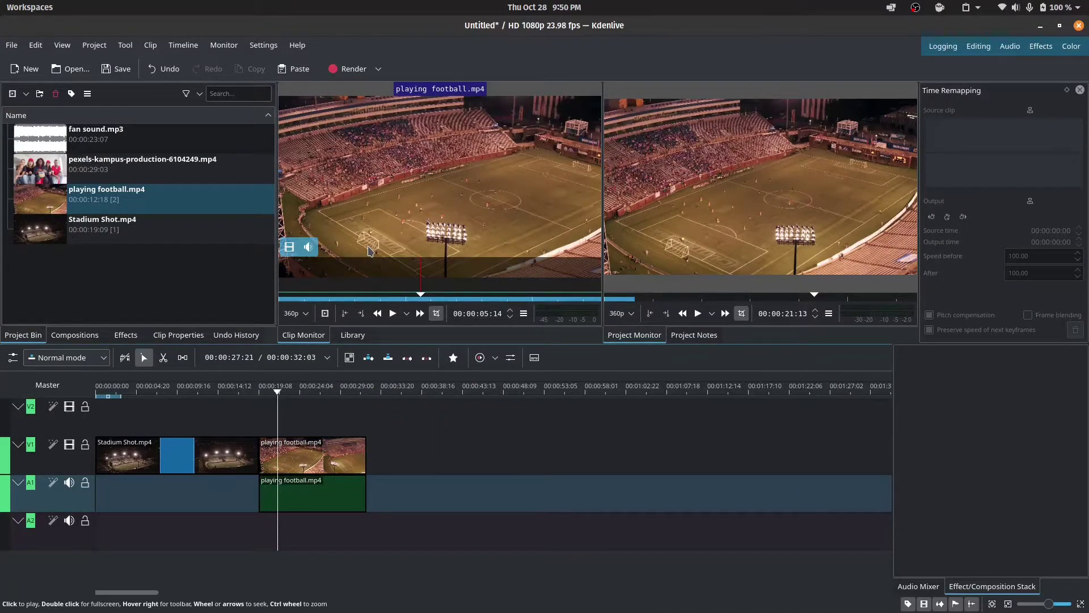
left_click(333, 499)
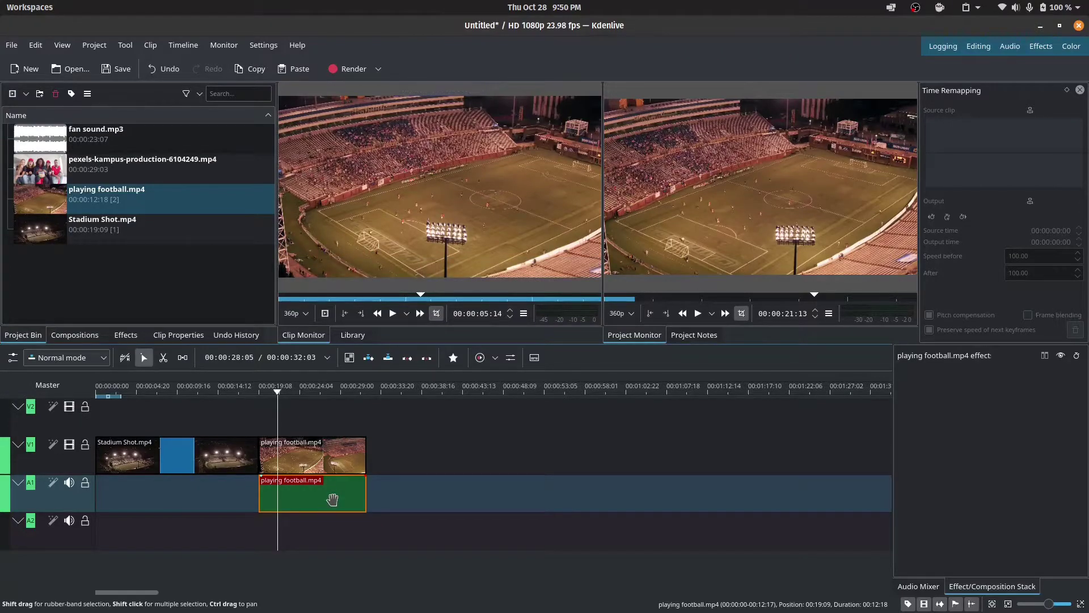
key("Delete")
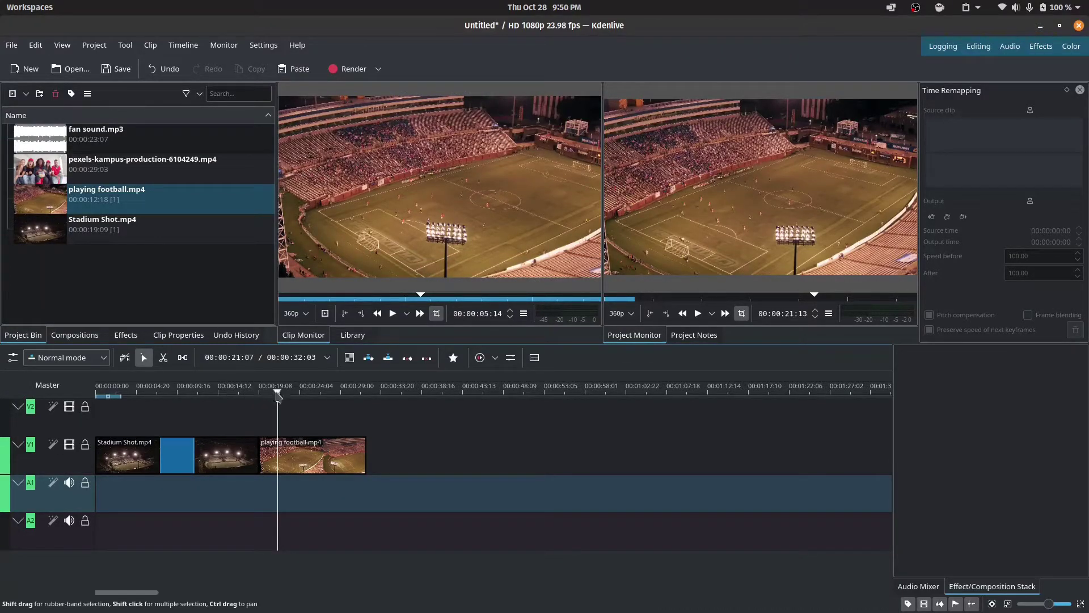
Add a fade-out to Stadium Shot.mp4 and a fade-in to playing football.mp4, then preview the join.
left_click_drag(277, 395, 234, 392)
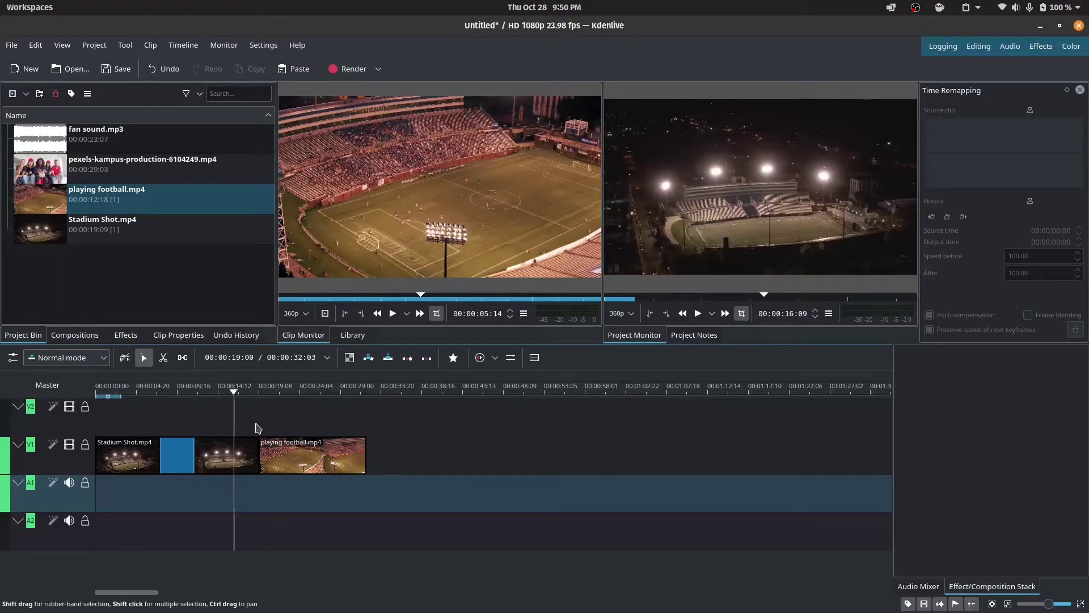
mouse_move(257, 442)
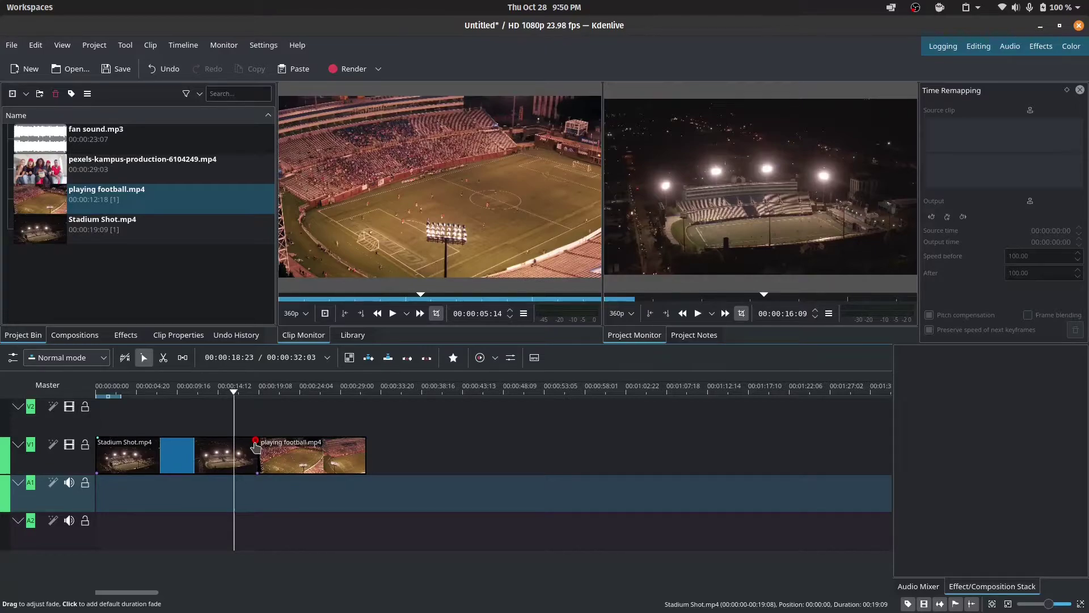
left_click(256, 443)
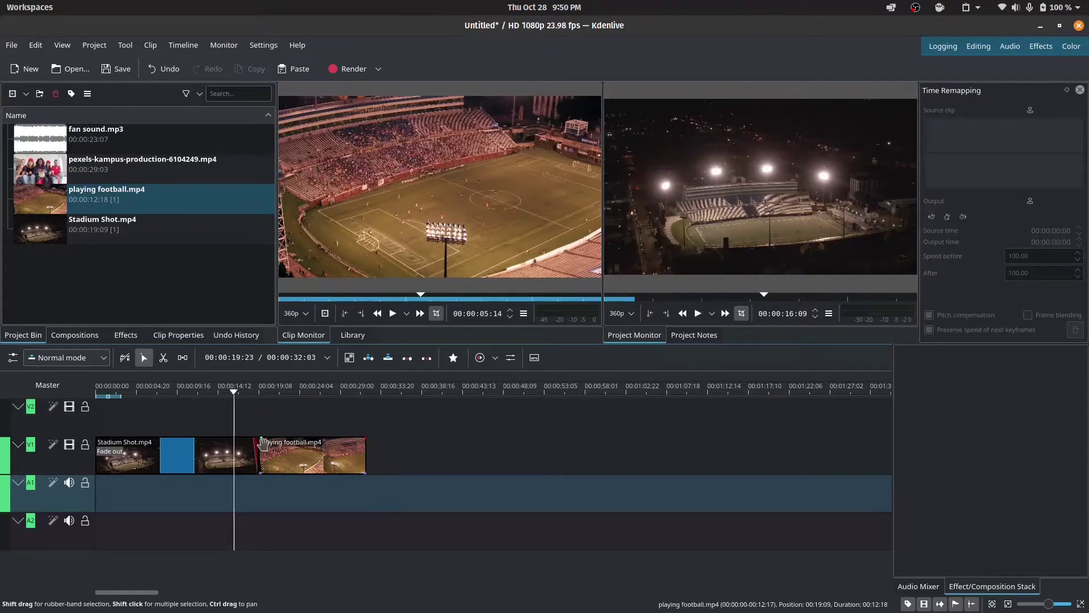
mouse_move(266, 448)
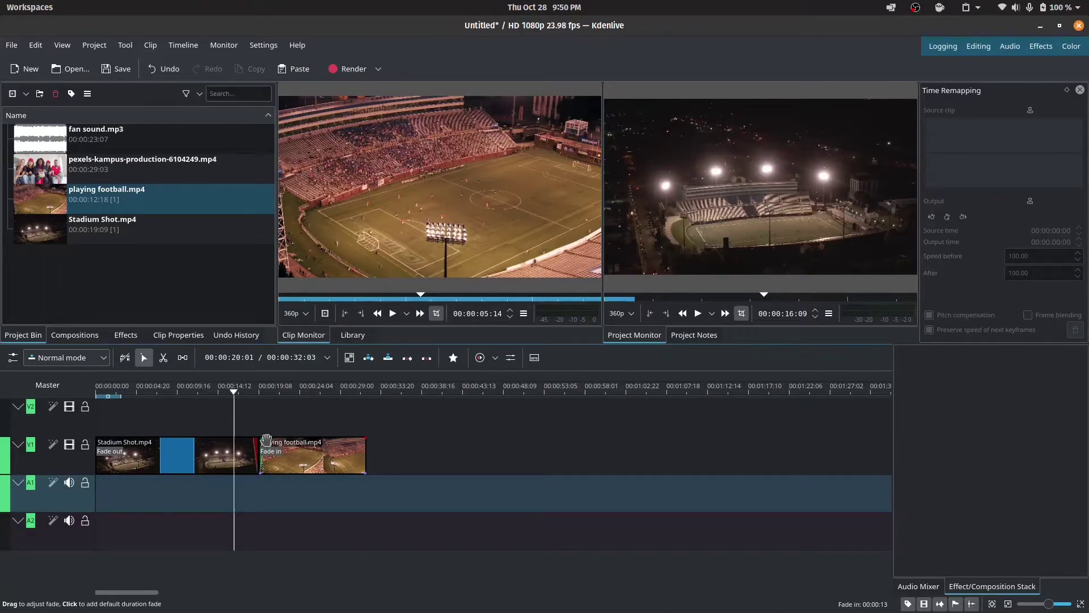
left_click(264, 442)
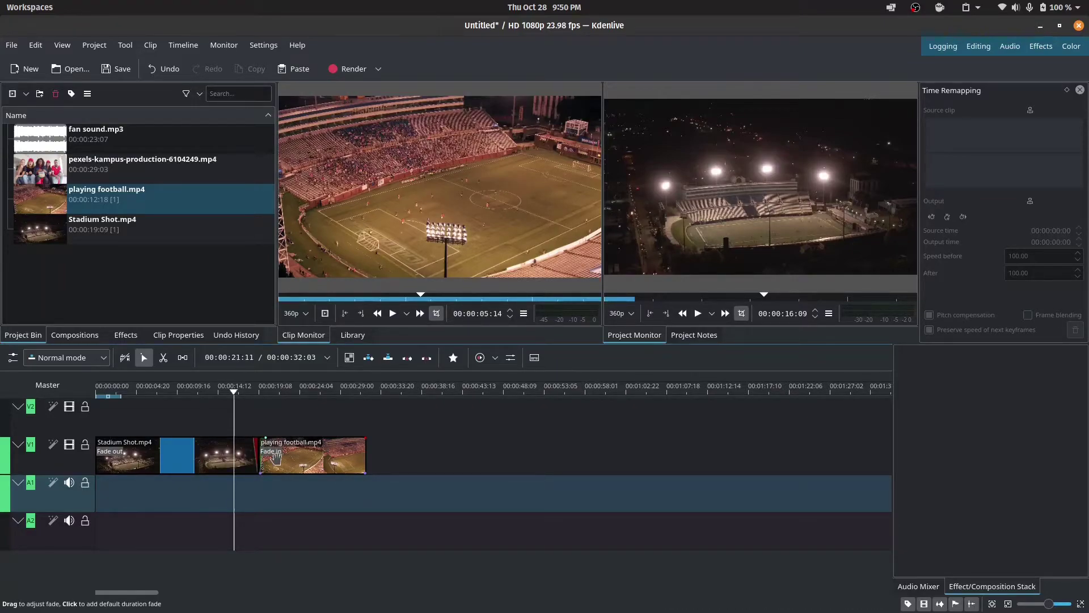
left_click(253, 398)
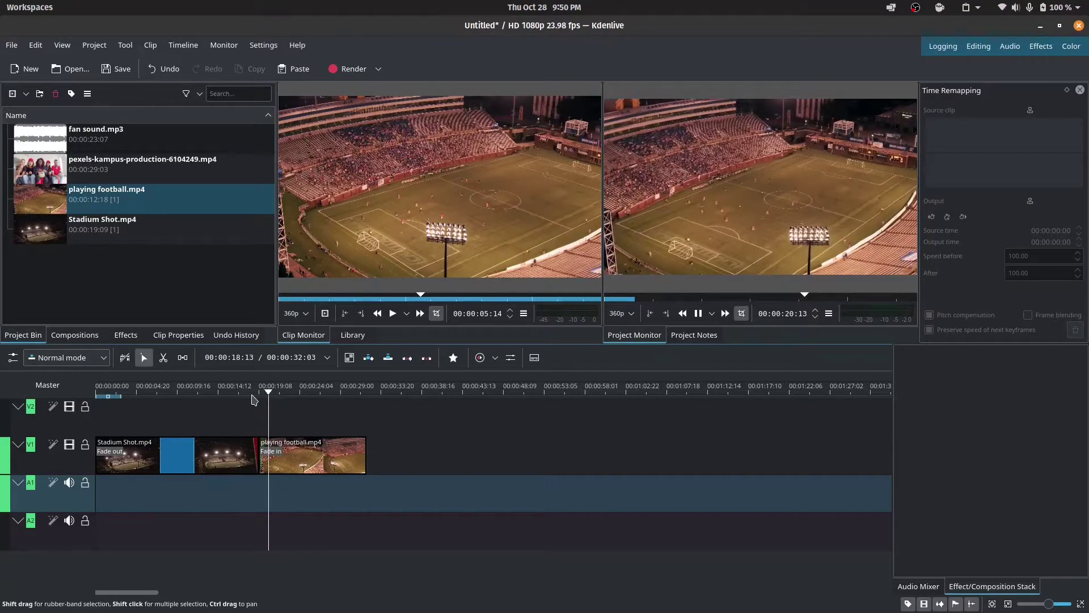
key("space")
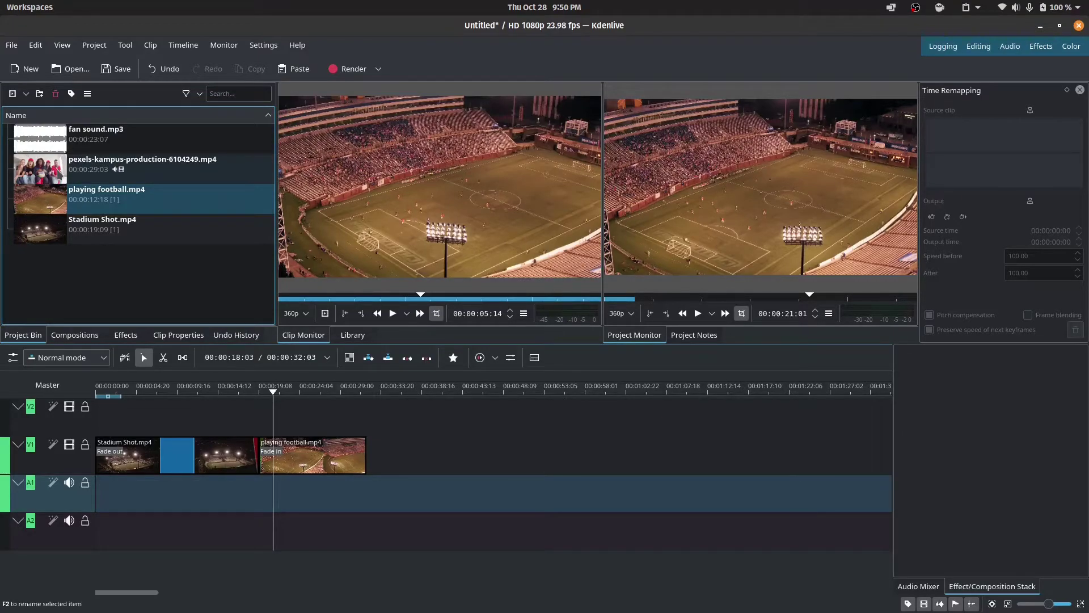
Place pexels-kampus-production-6104249.mp4 on V2 after the football clip and delete its ungrouped audio.
left_click_drag(60, 174, 370, 431)
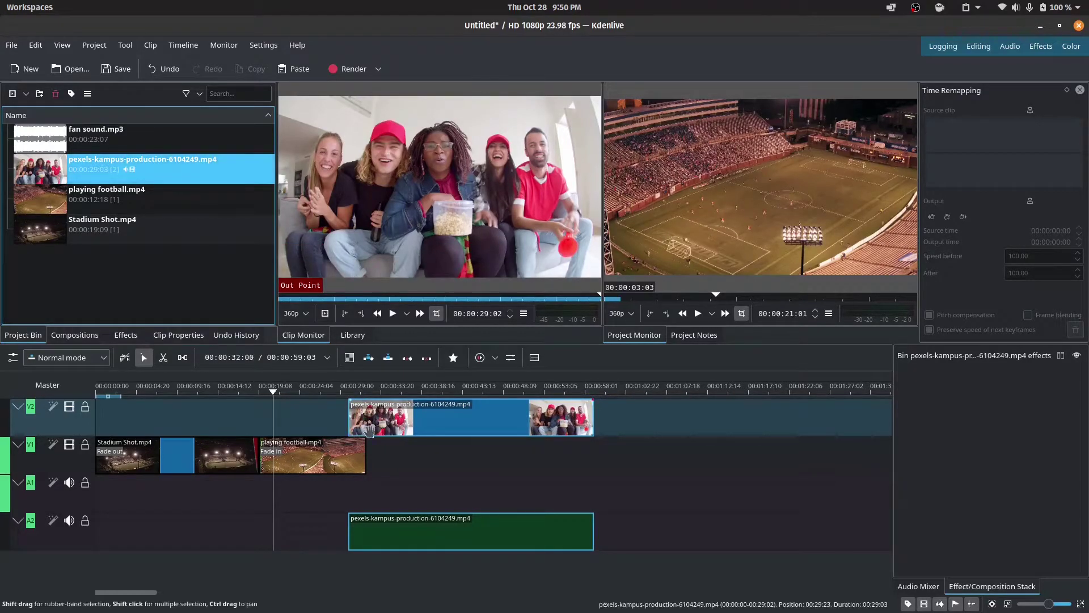
left_click(400, 531)
right_click(403, 531)
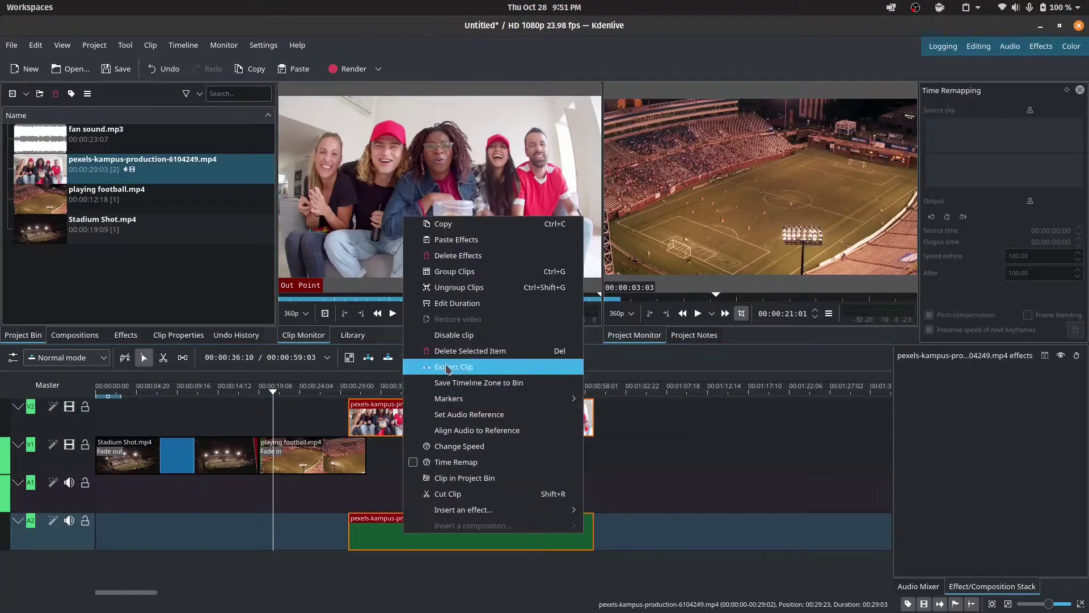
left_click(457, 287)
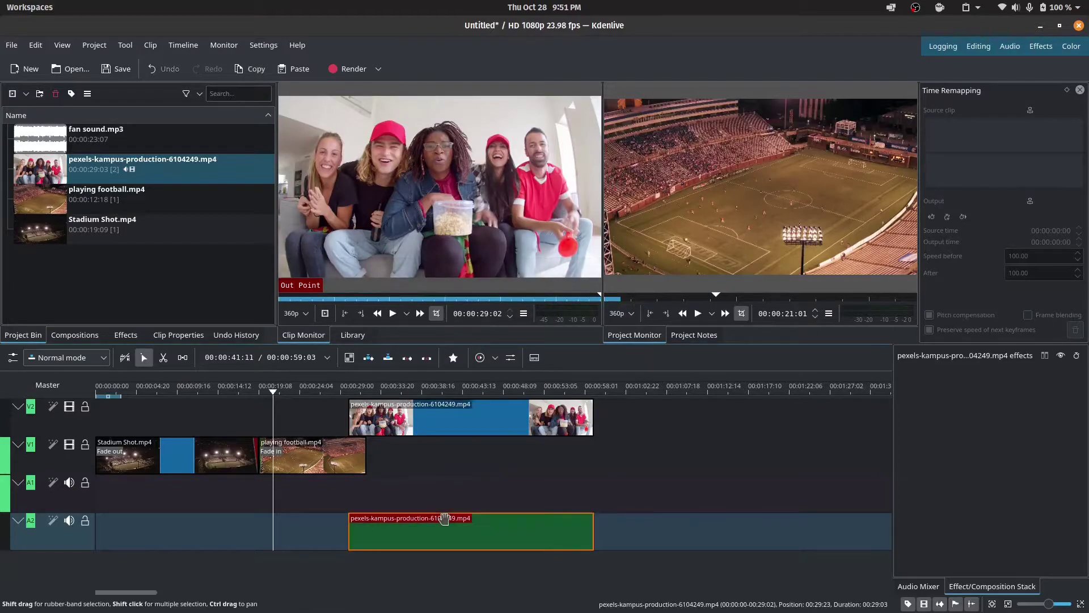
key("Delete")
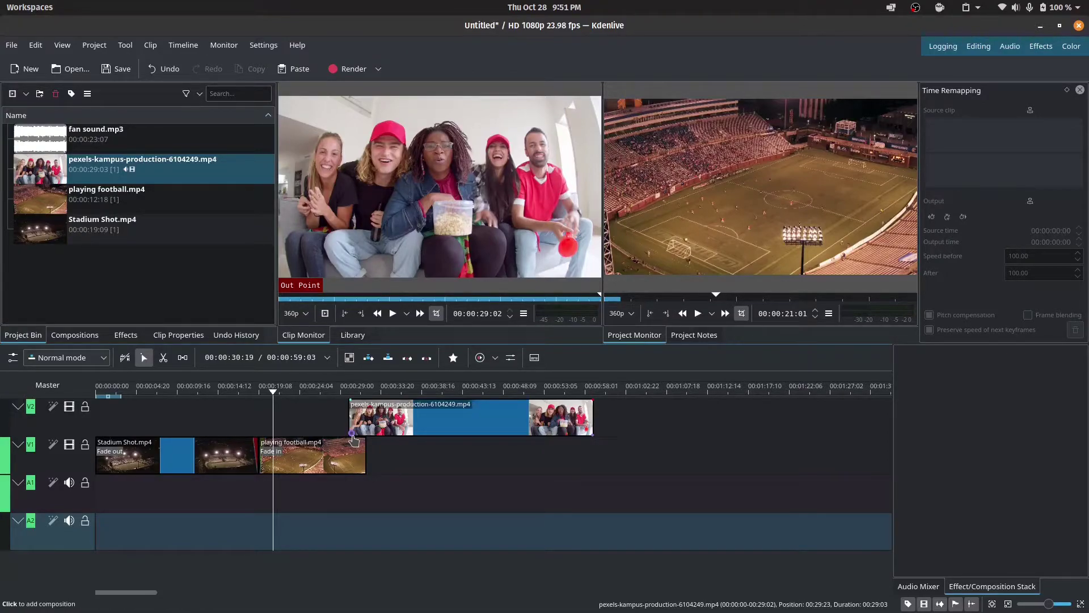
Add a Wipe transition at the pexels clip's start and preview it.
left_click(352, 435)
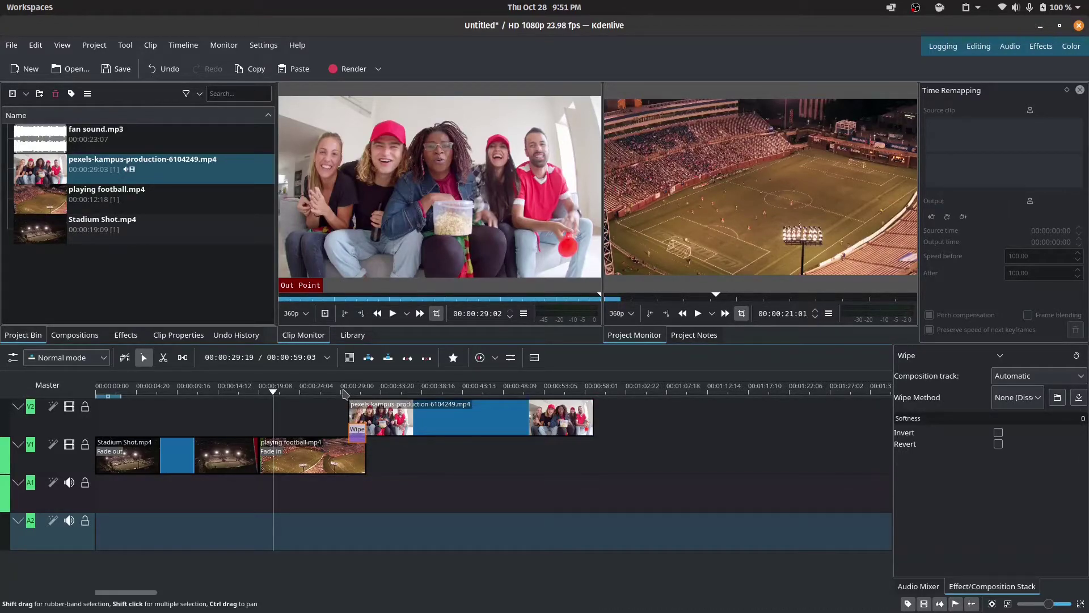
left_click(344, 390)
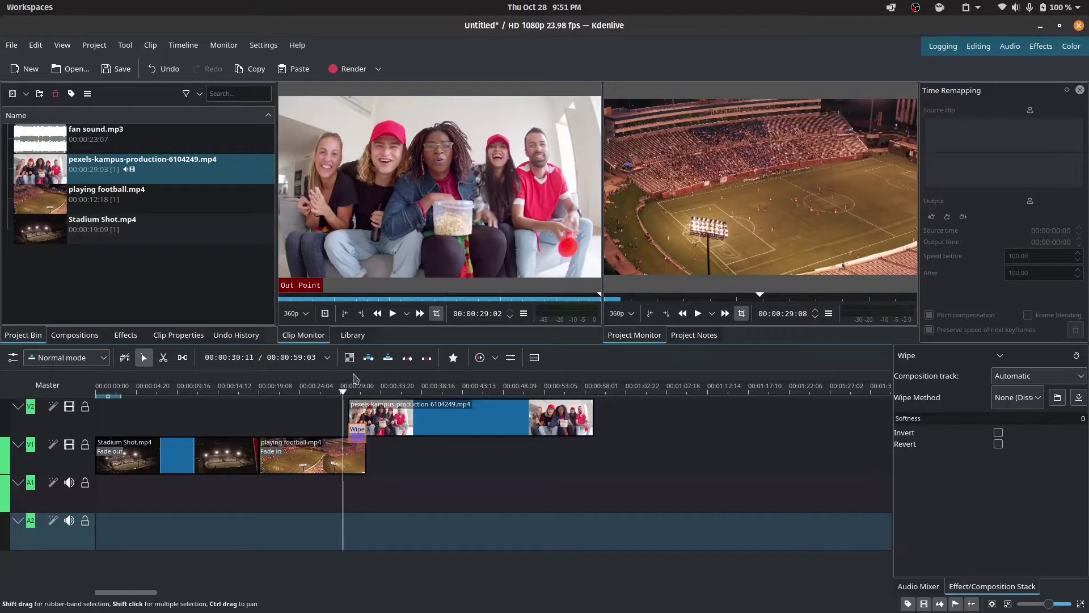
key("space")
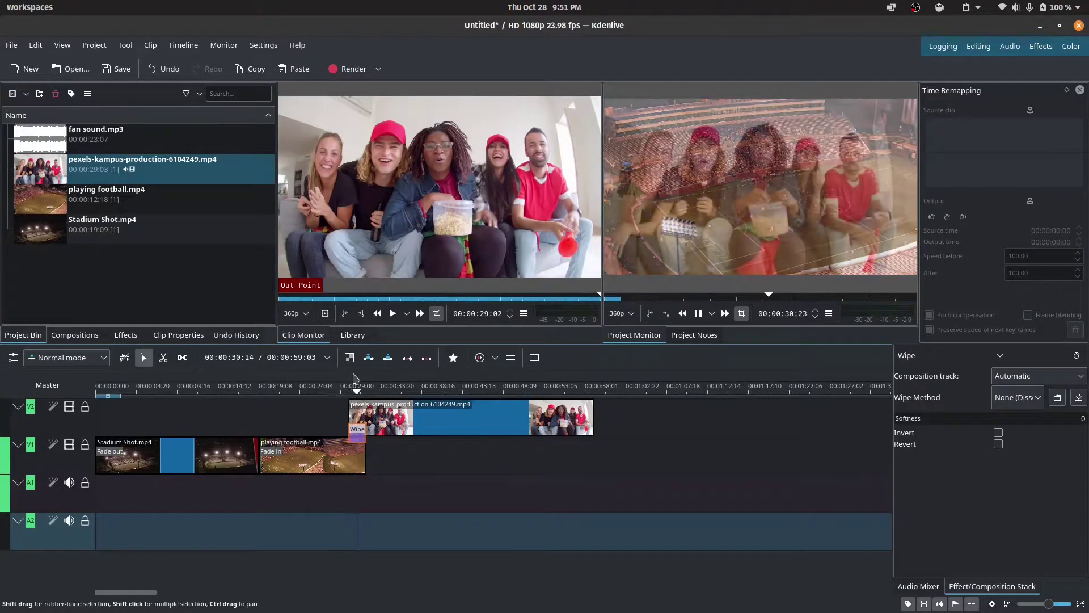
key("space")
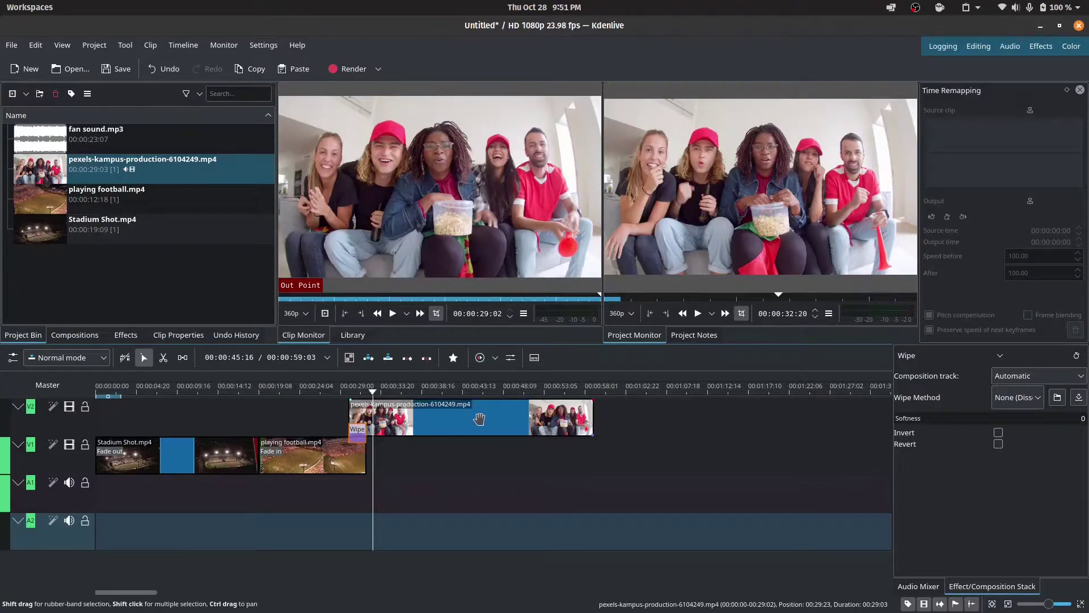
Slide the pexels clip earlier to overlap the football clip, lengthen the Wipe, and preview it.
left_click_drag(480, 419, 458, 421)
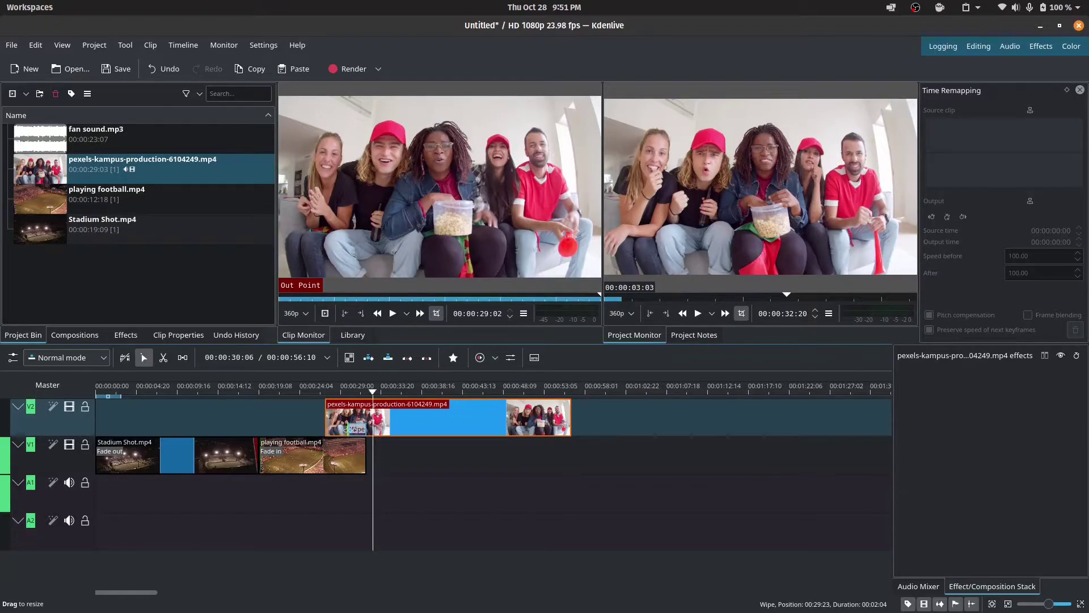
left_click_drag(346, 430, 326, 430)
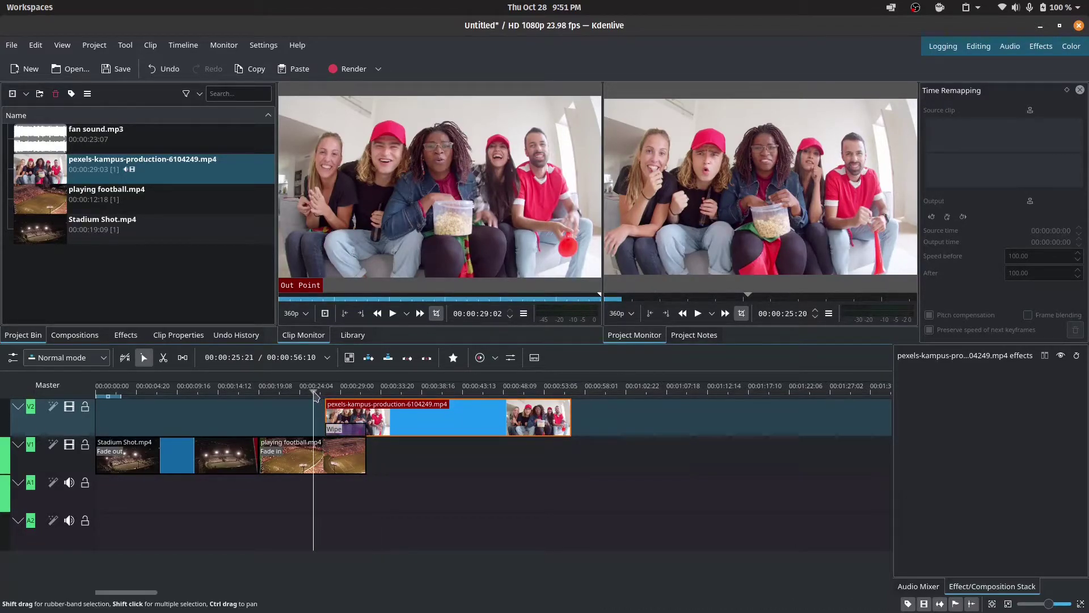
key("space")
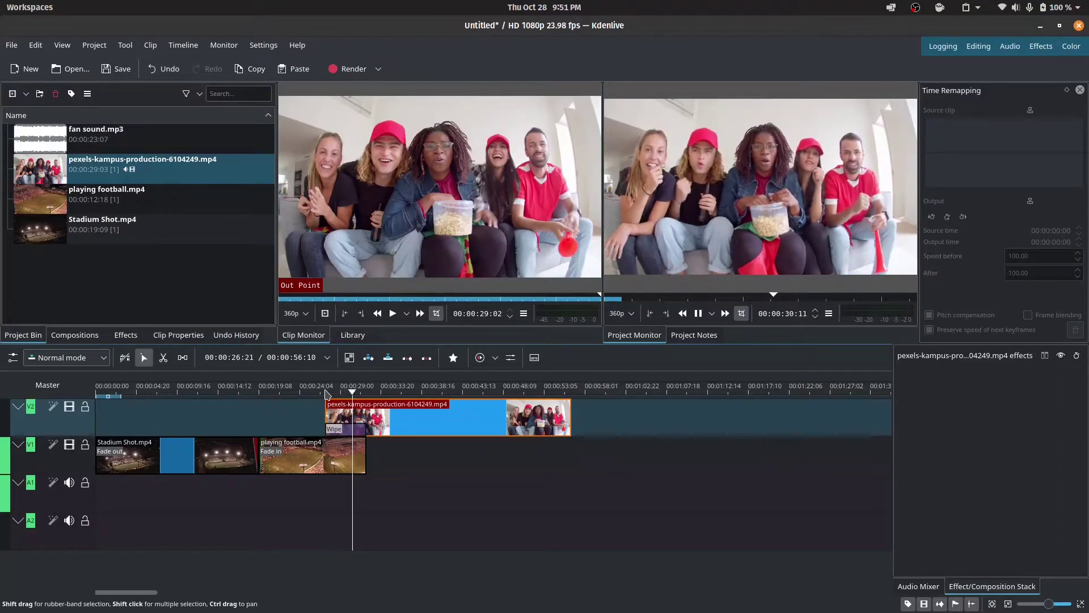
key("space")
left_click(341, 434)
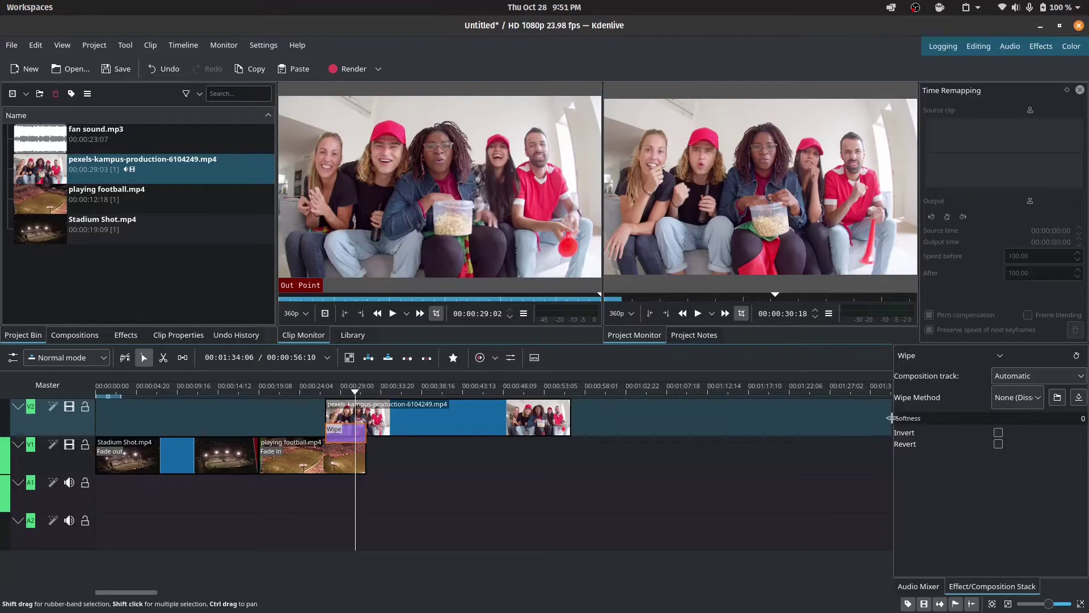
Set the Wipe method to cloud.pgm and preview the transition.
left_click_drag(894, 417, 844, 416)
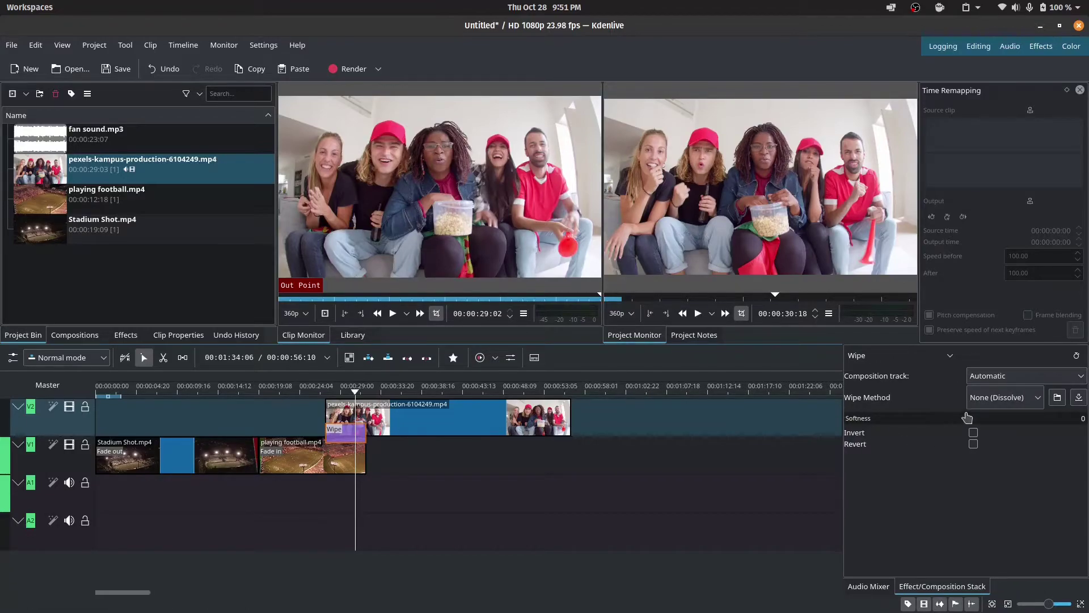
left_click(1003, 399)
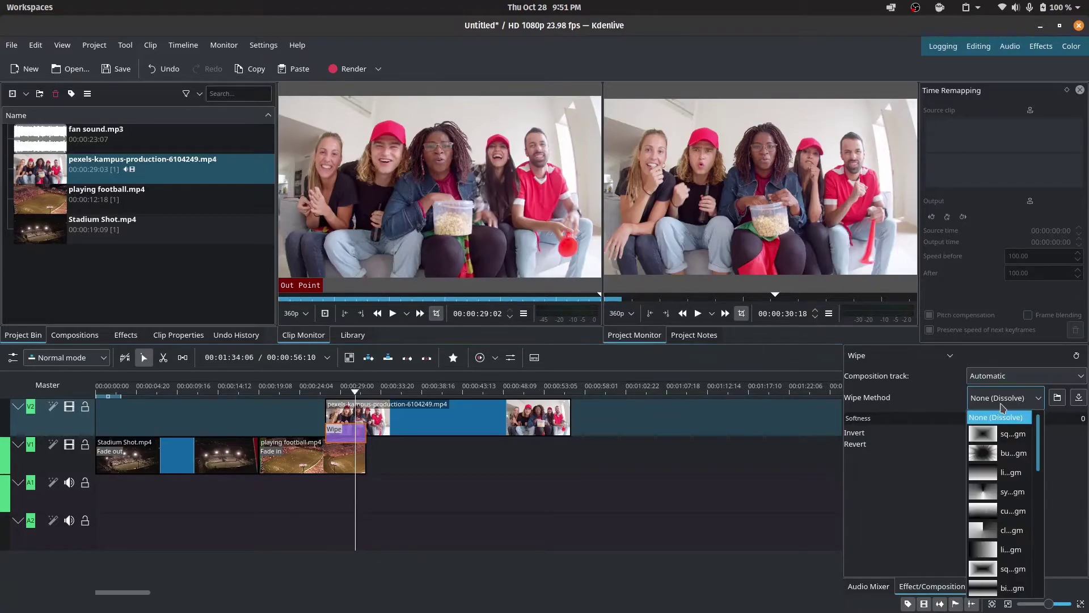
scroll(1011, 492, "down", 2)
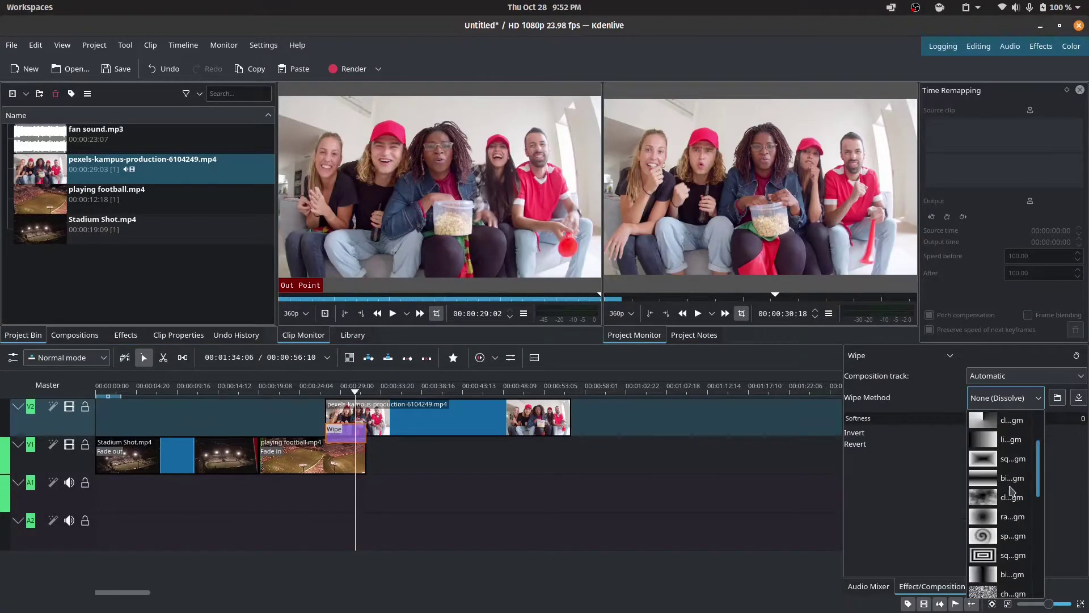
scroll(1007, 502, "down", 1)
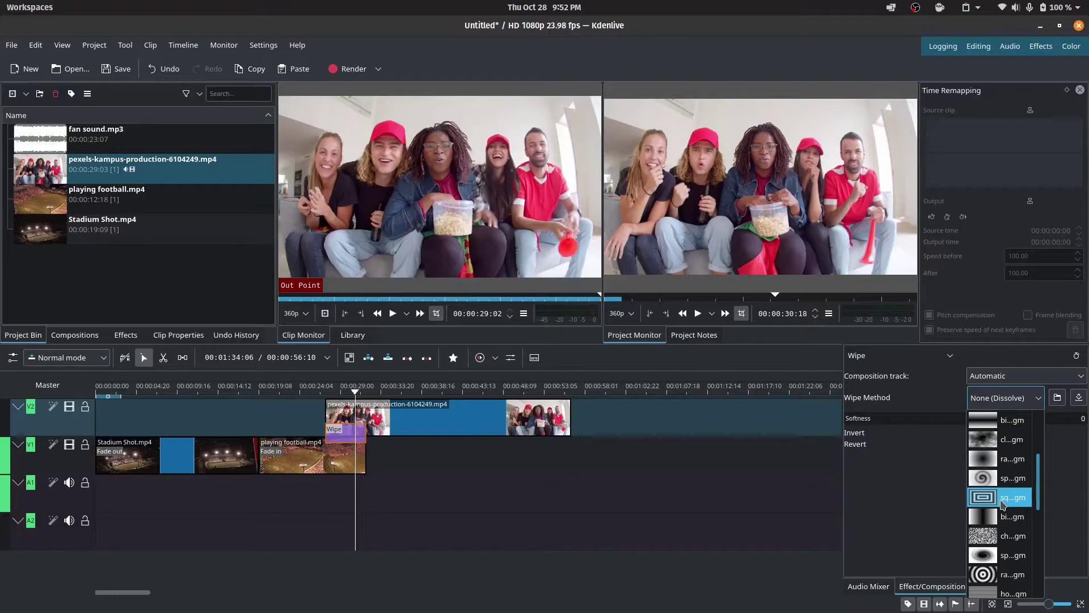
scroll(1003, 510, "down", 1)
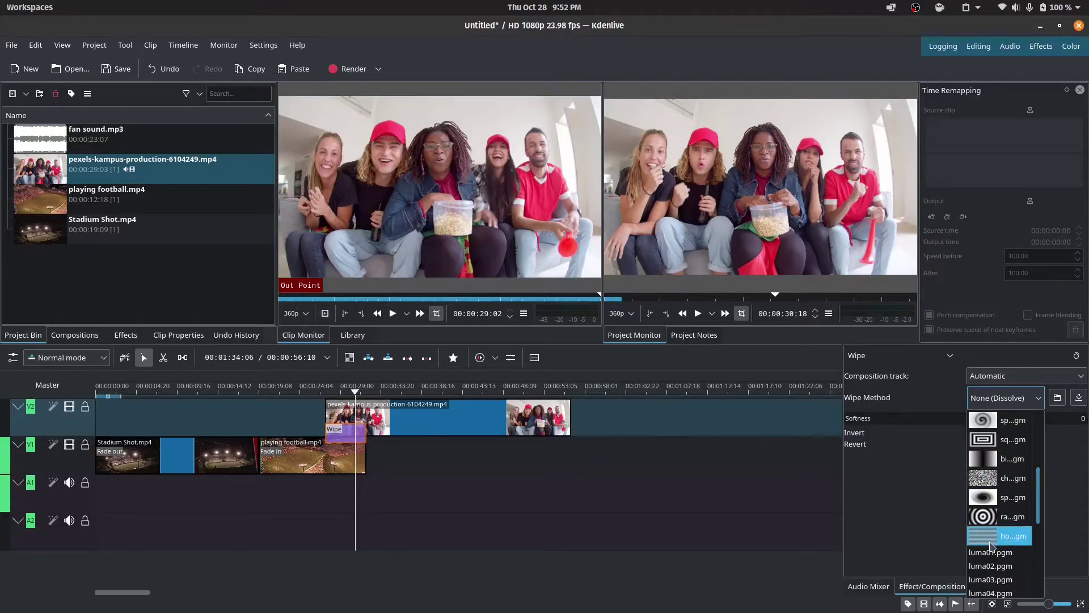
scroll(998, 538, "down", 1)
scroll(994, 538, "up", 3)
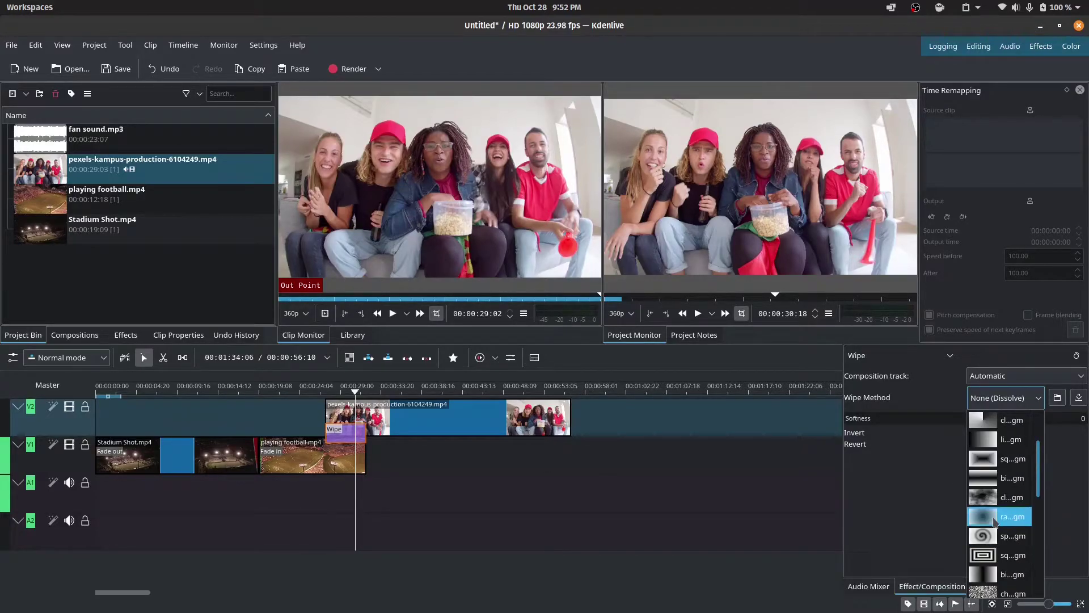
left_click(985, 499)
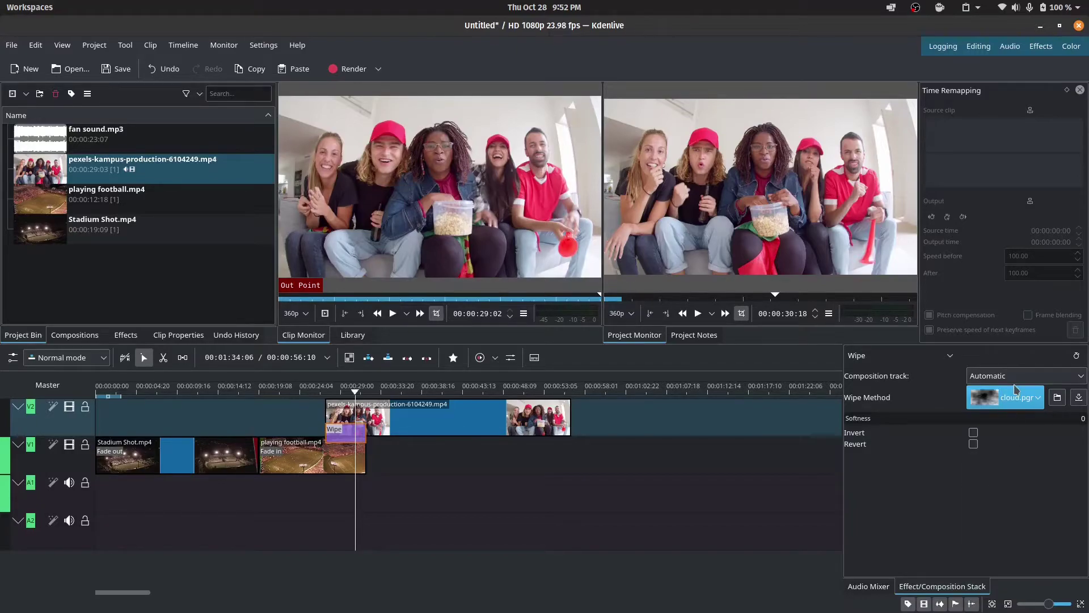
left_click(316, 390)
key("space")
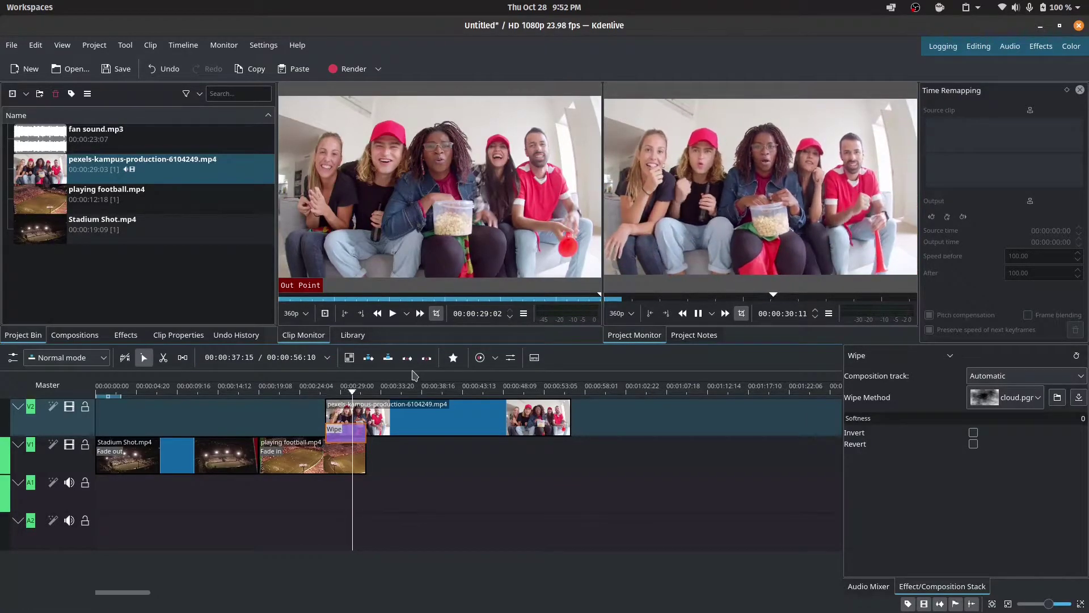
key("space")
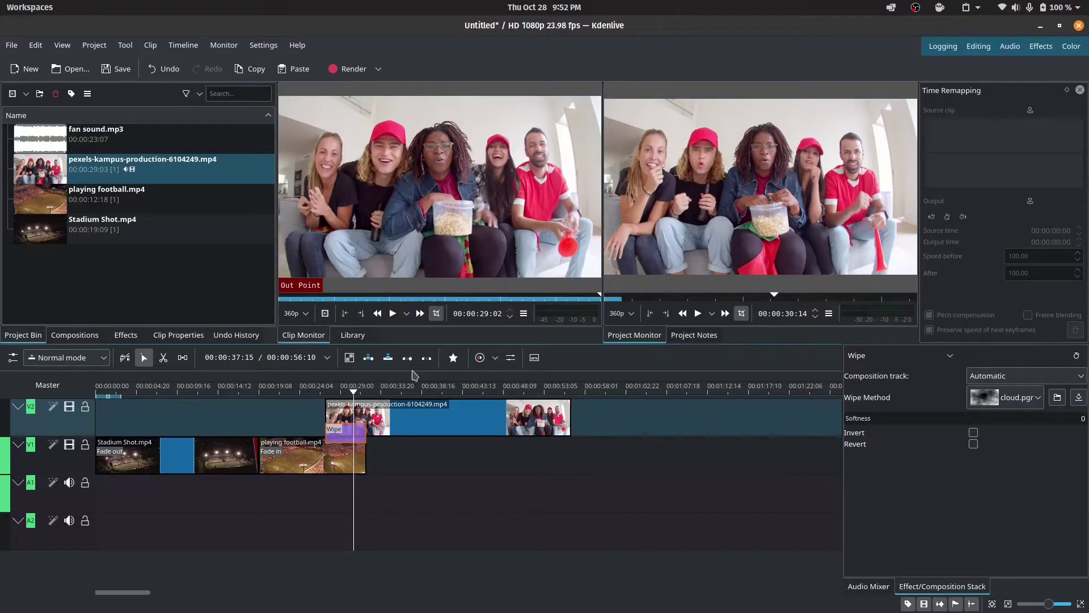
Switch the Wipe method back to None (Dissolve) and preview the dissolve.
left_click(1038, 398)
scroll(1001, 495, "down", 10)
scroll(1001, 495, "up", 5)
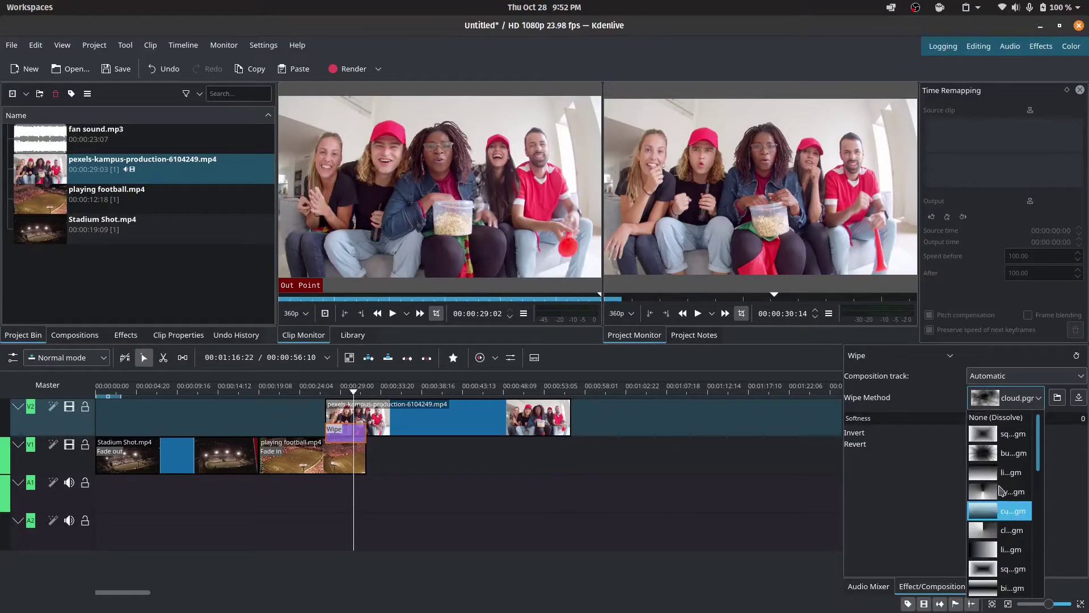
left_click(1033, 404)
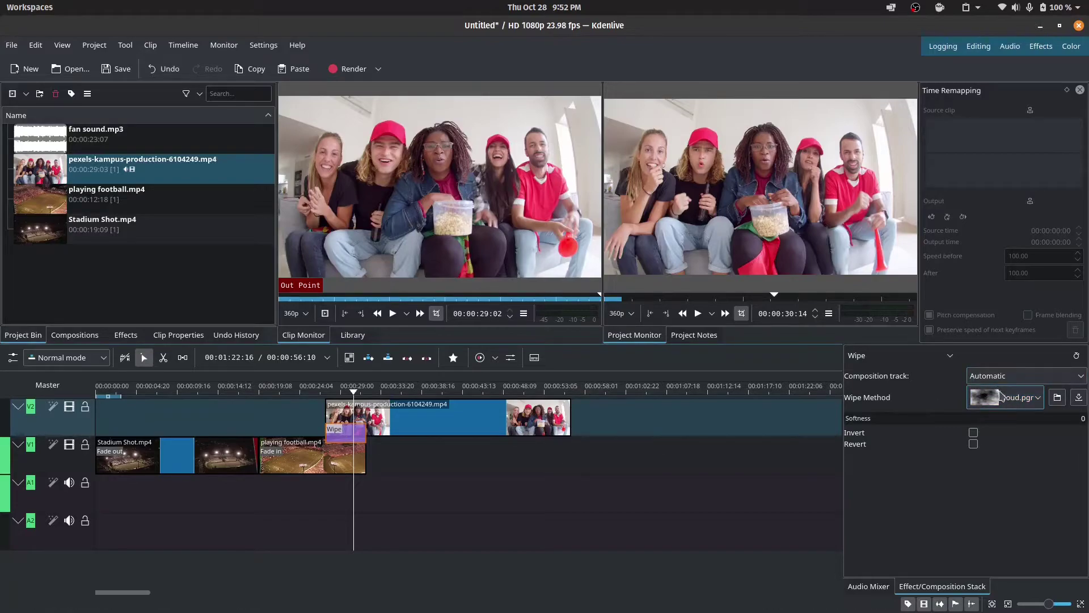
left_click(1016, 398)
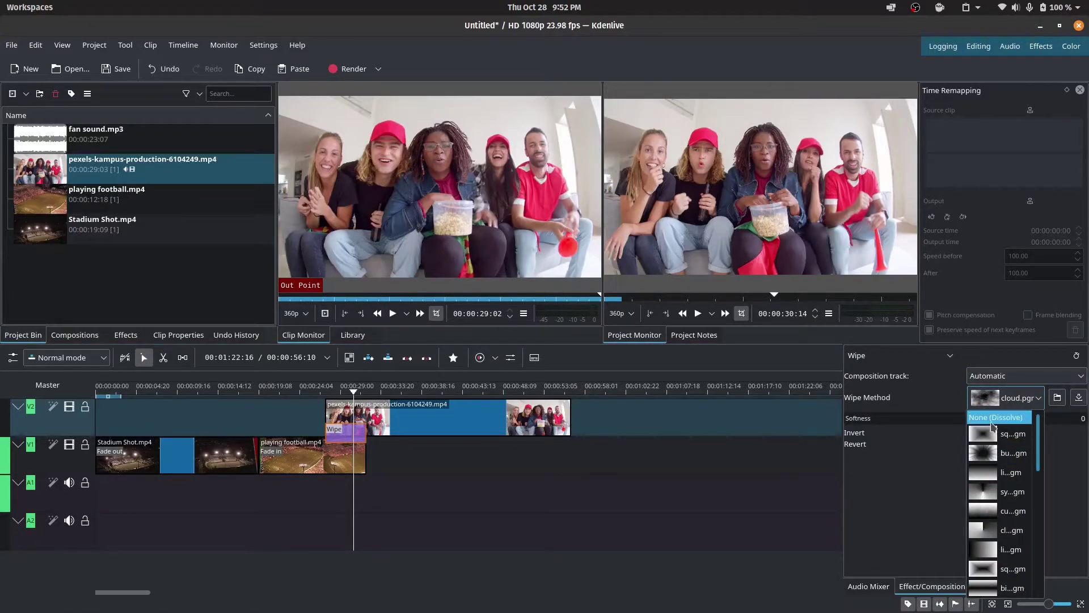
left_click(991, 420)
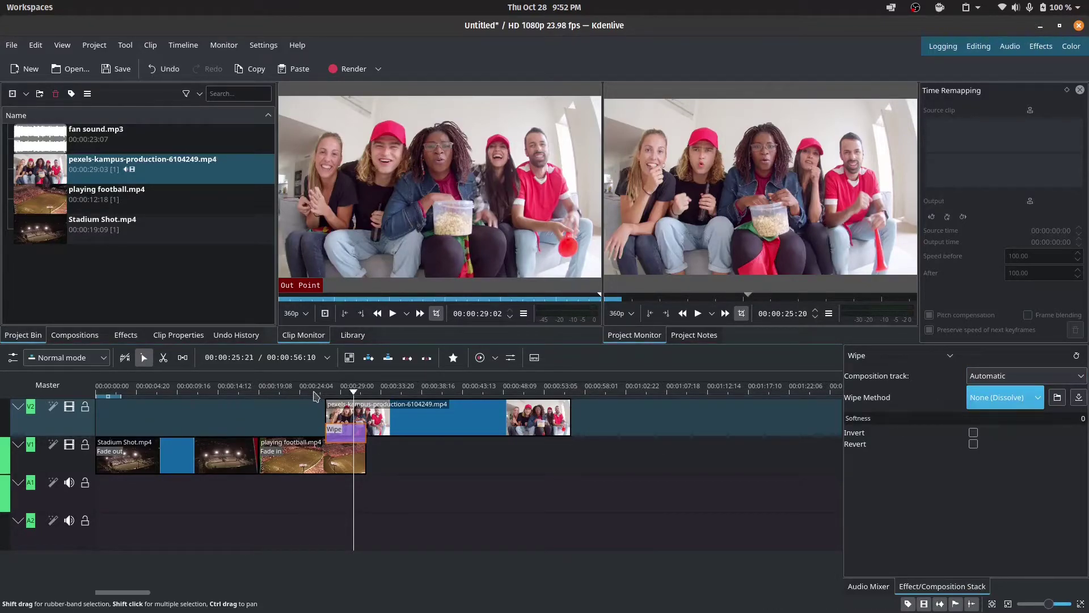
left_click(315, 392)
key("space")
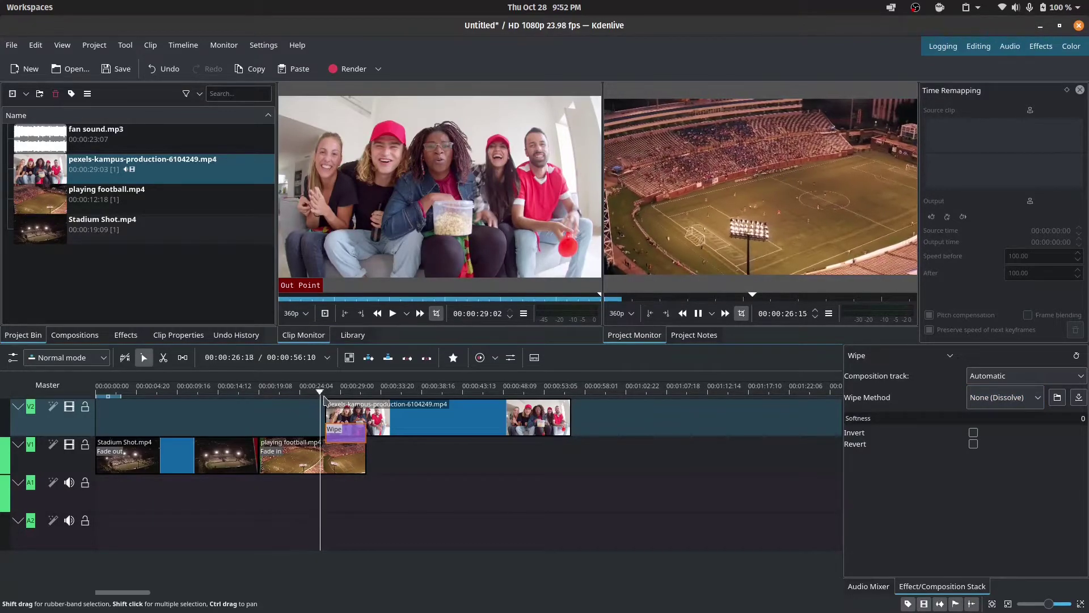
key("space")
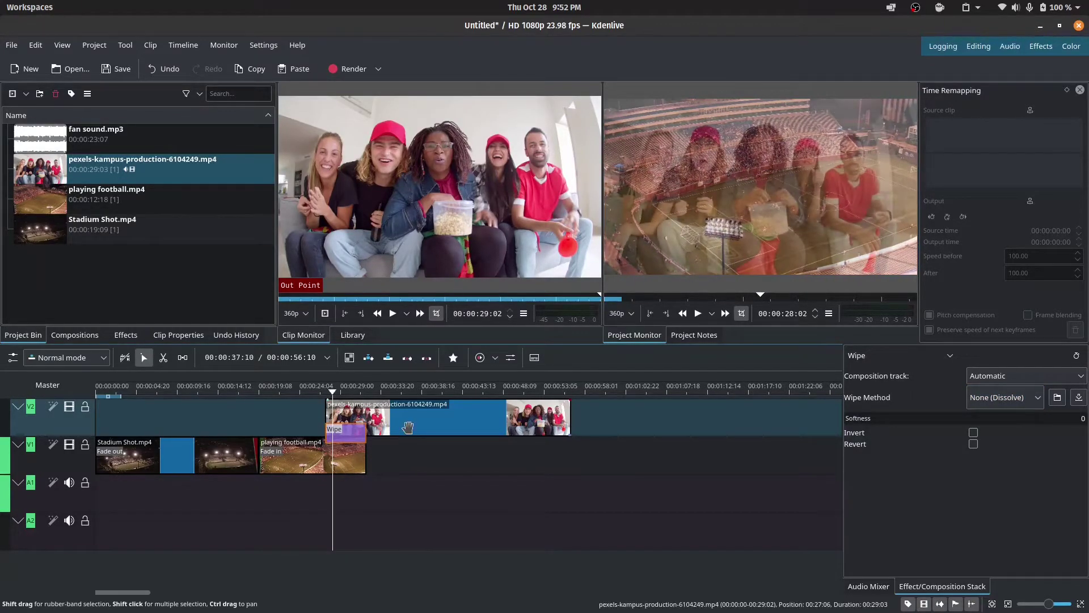
Move the fans clip slightly later, shorten the Wipe from its start, and preview.
left_click_drag(404, 425, 426, 424)
left_click_drag(326, 429, 349, 429)
key("space")
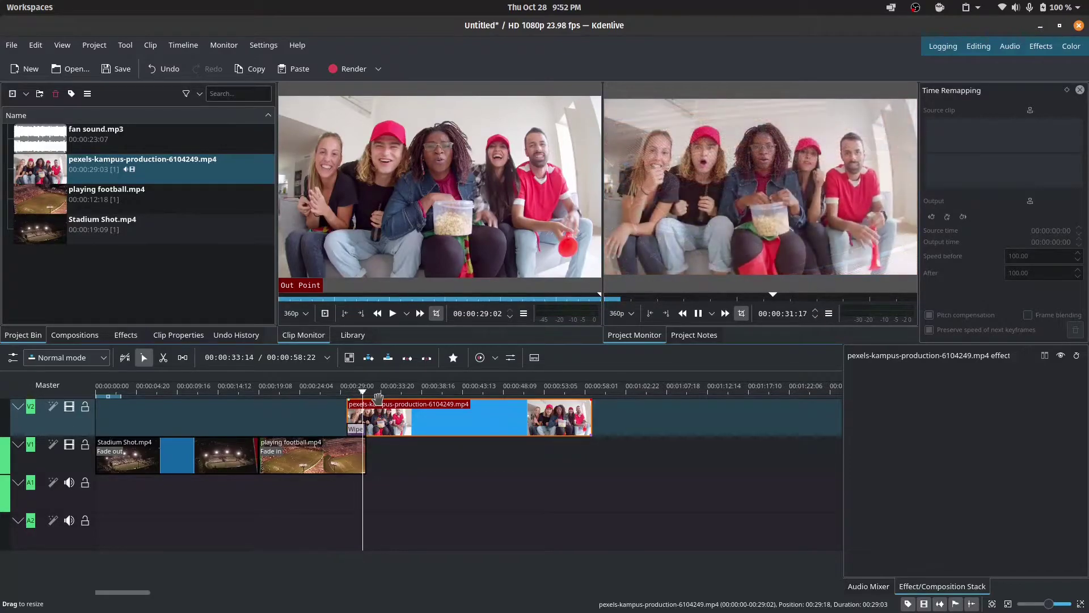
key("space")
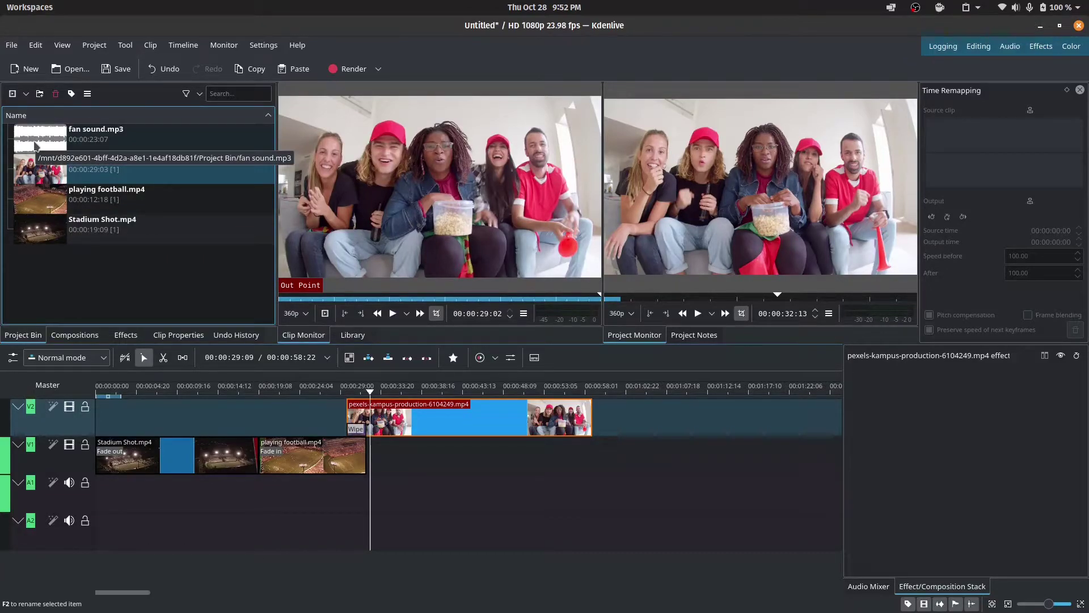
Drop fan sound.mp3 onto A1 at 00:00:35:14, under the fans clip.
left_click_drag(35, 146, 399, 488)
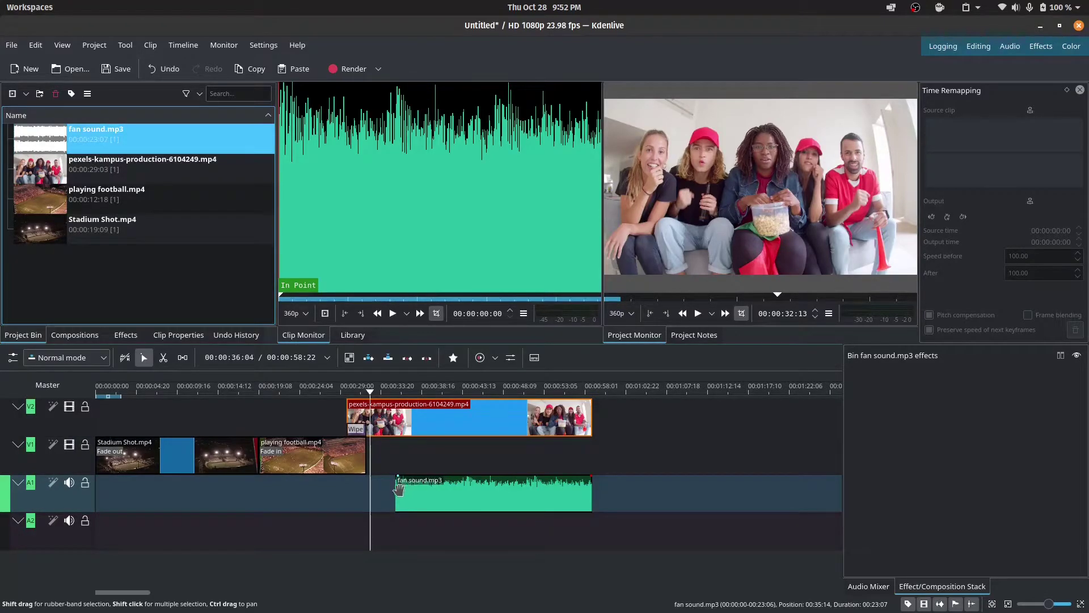
left_click(470, 499)
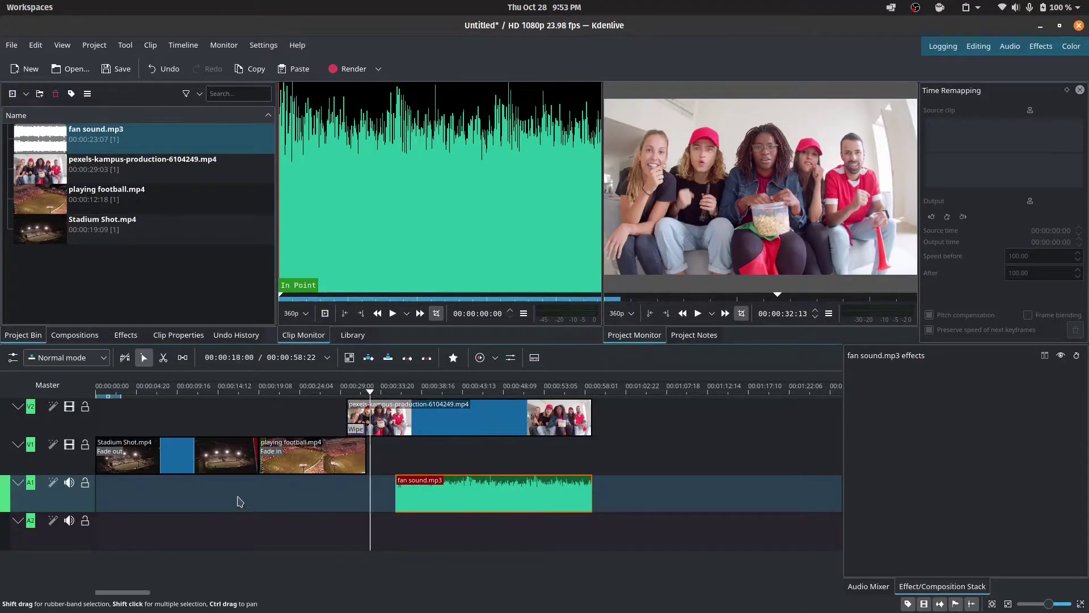
left_click(162, 393)
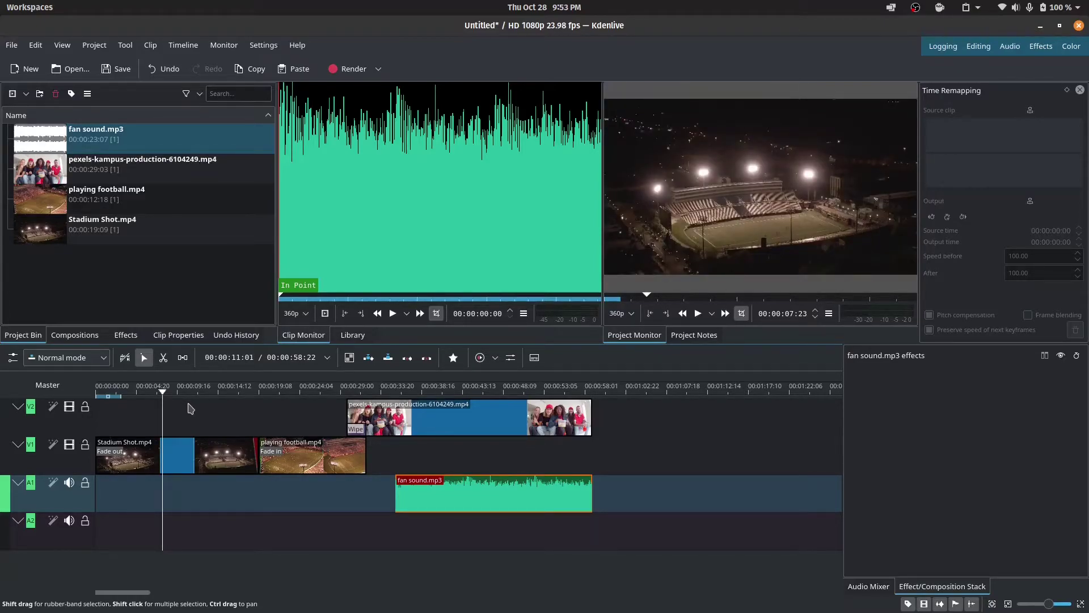
Paste a copy of fan sound.mp3 and place it at the start of A1.
key("ctrl+v")
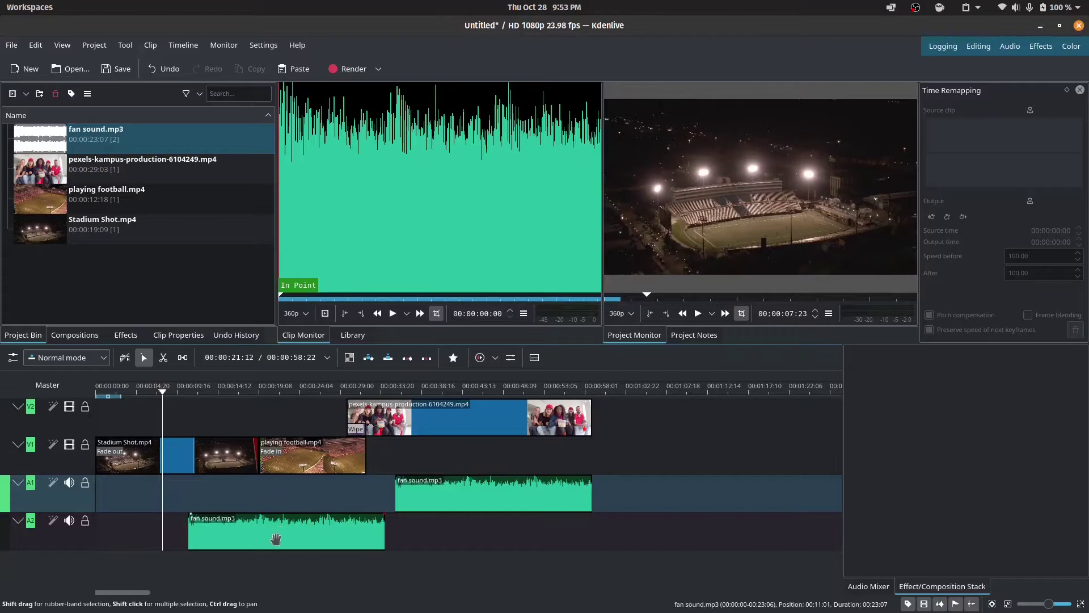
left_click_drag(274, 531, 181, 494)
left_click_drag(442, 497, 616, 499)
Paste a third fan sound copy, butt it against the preceding clip, and play the montage.
left_click(313, 393)
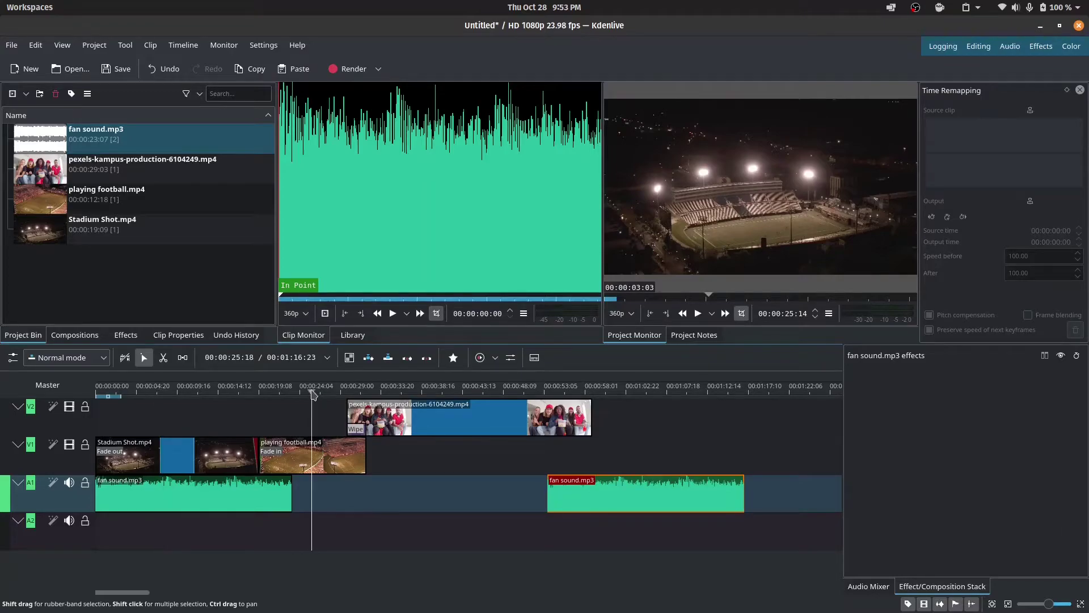
left_click(335, 497)
key("ctrl+v")
left_click_drag(412, 502, 370, 502)
left_click_drag(624, 494, 546, 503)
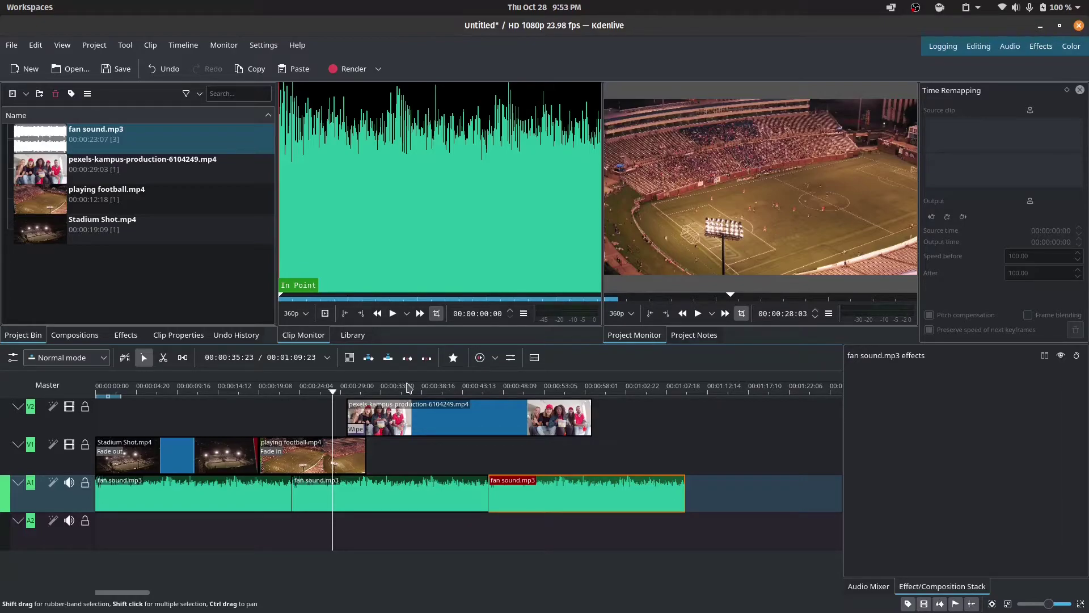
key("space")
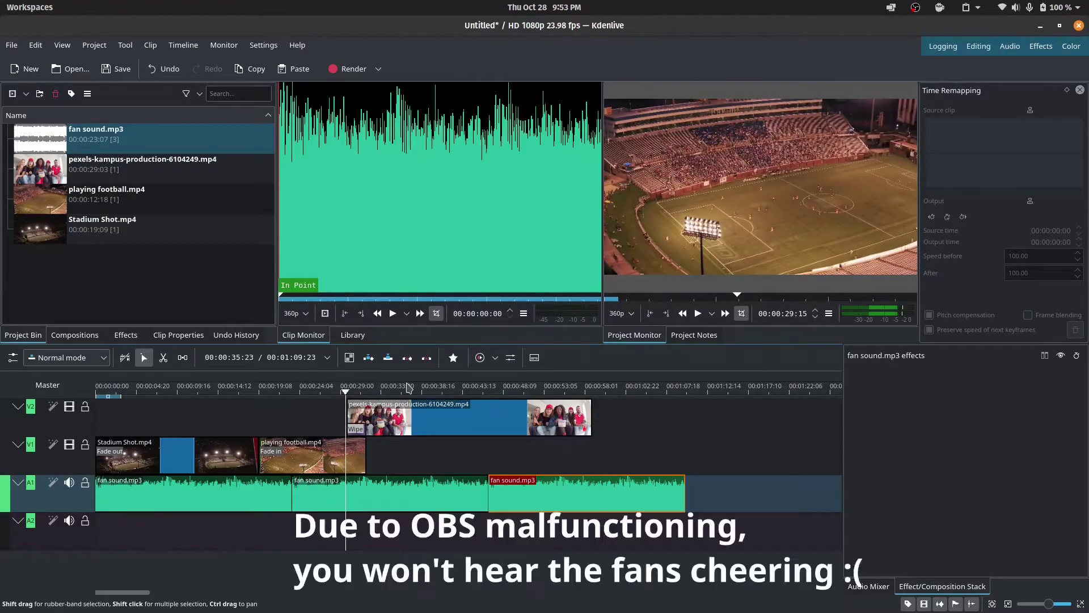
Add Volume (keyframable) at -17dB gain to the middle fan sound clip and listen.
left_click(366, 489)
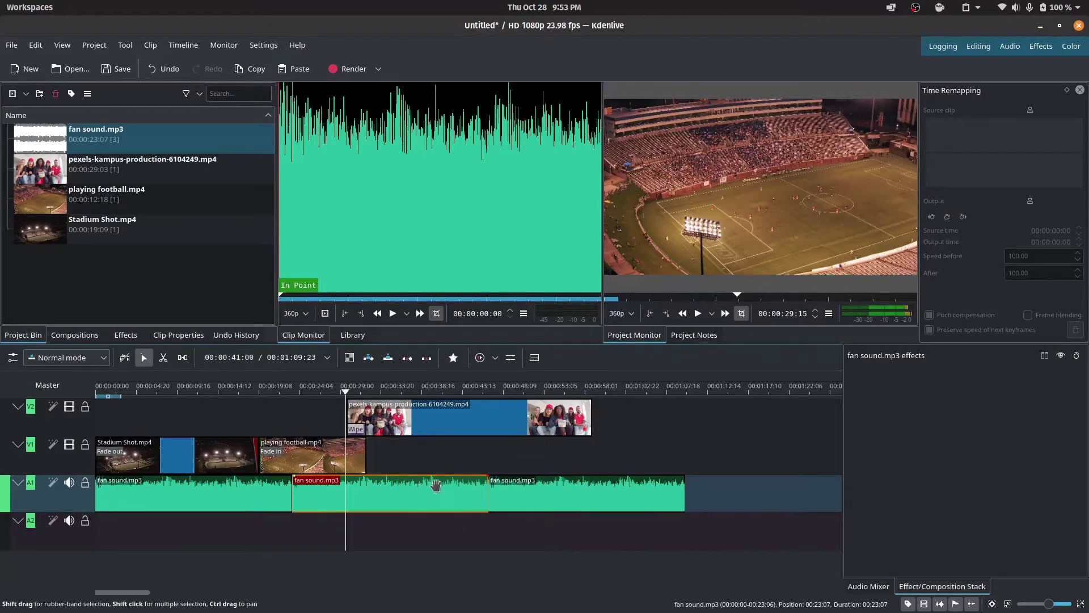
right_click(387, 494)
mouse_move(444, 470)
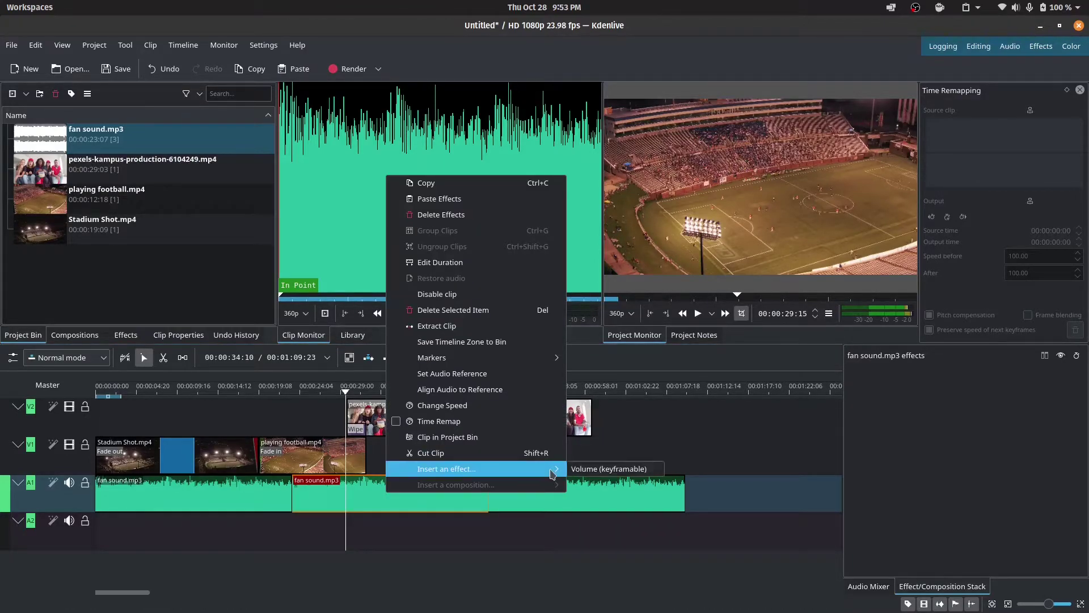
left_click(590, 471)
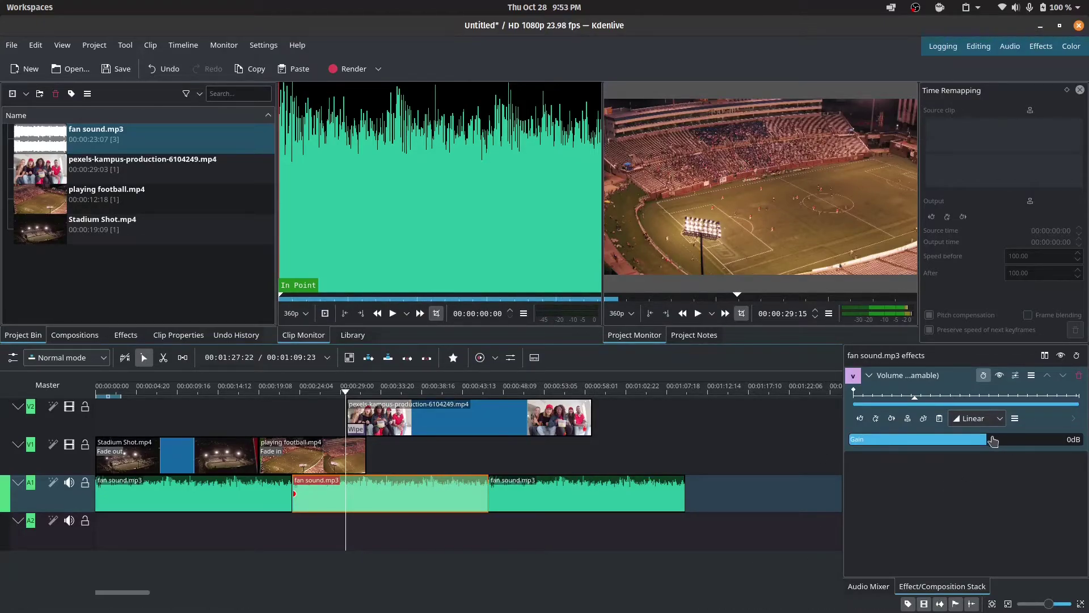
left_click_drag(986, 444, 964, 447)
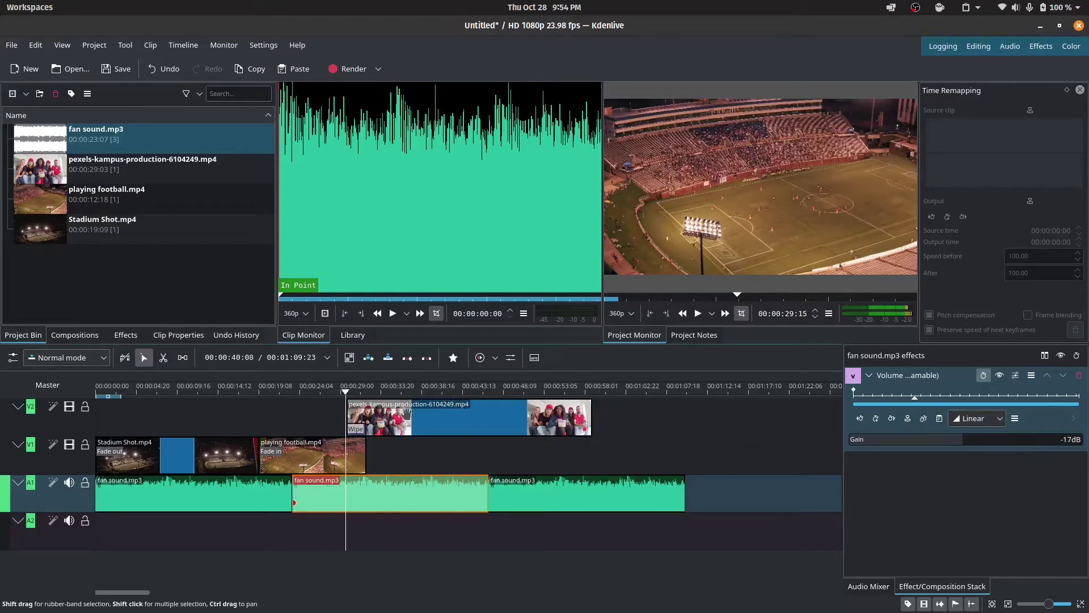
key("space")
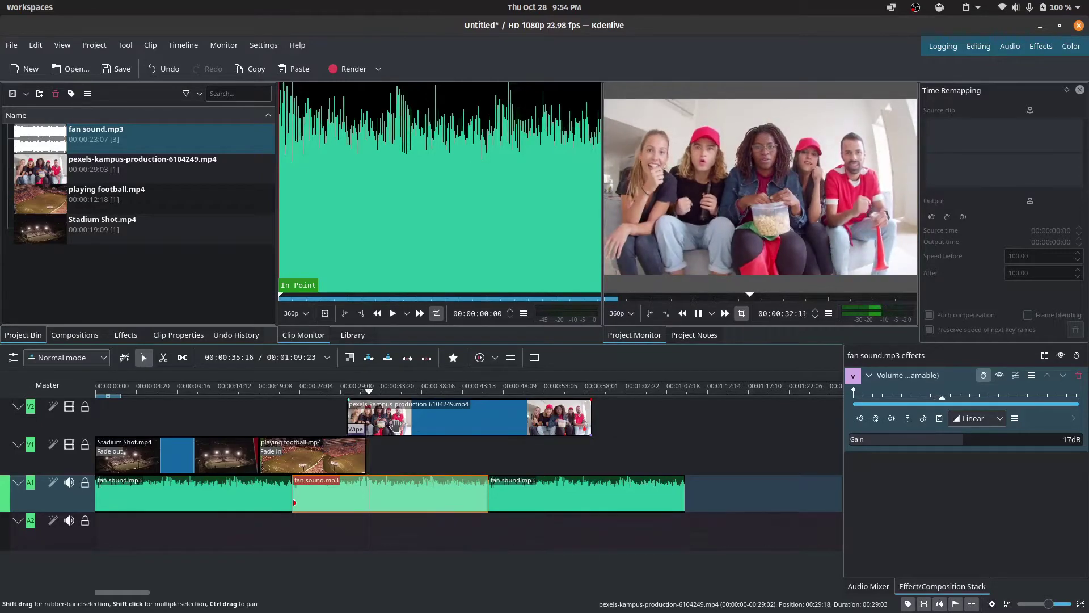
key("space")
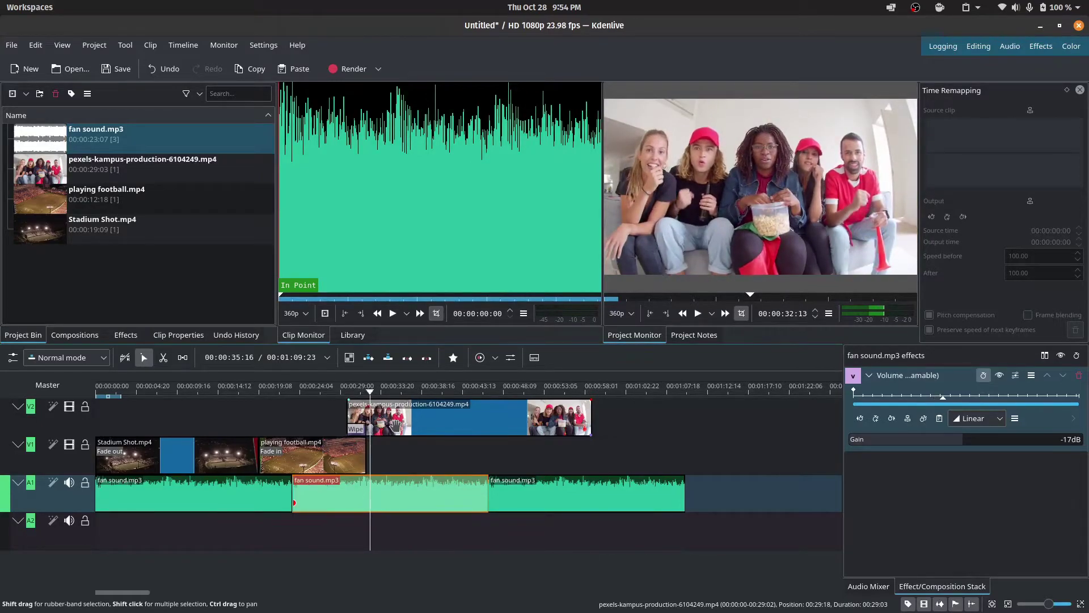
left_click(486, 390)
key("space")
key("space")
Give the third fan sound clip Volume (keyframable) with -17dB gain.
left_click(542, 497)
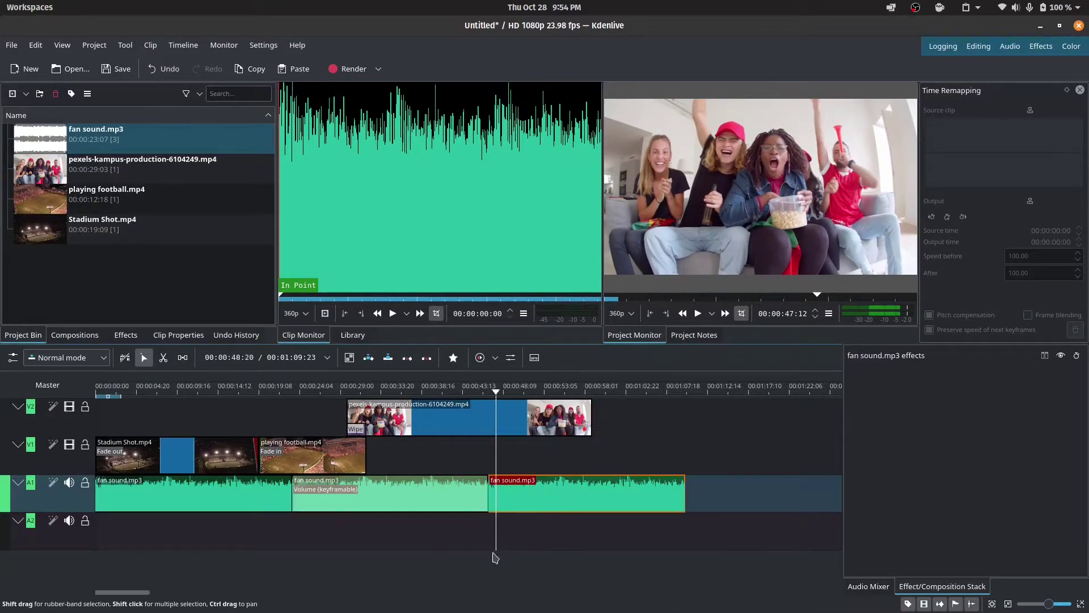
right_click(521, 496)
mouse_move(635, 477)
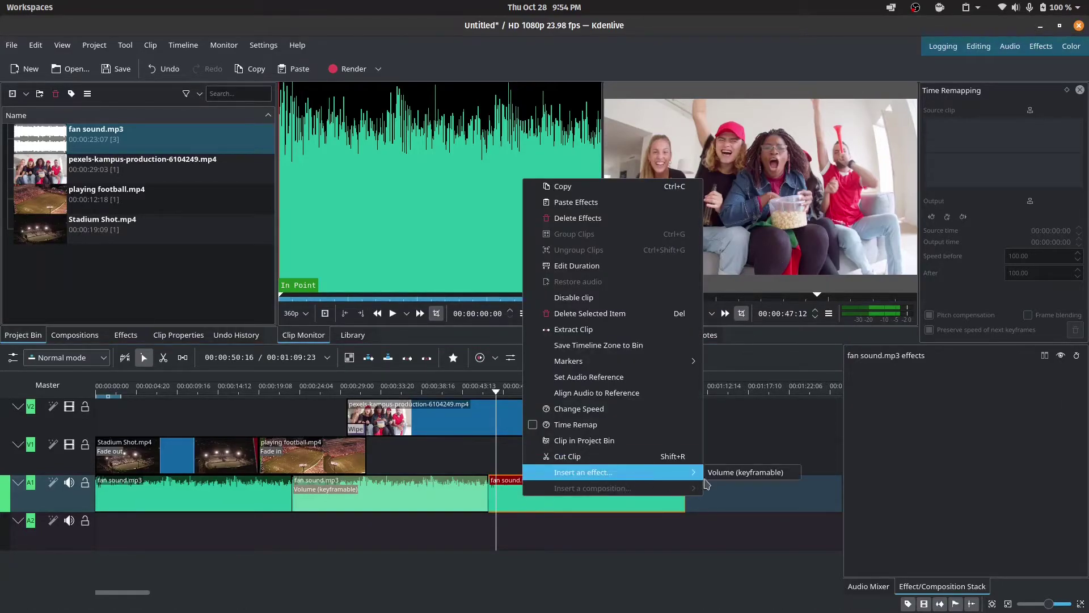
left_click(738, 472)
left_click(951, 441)
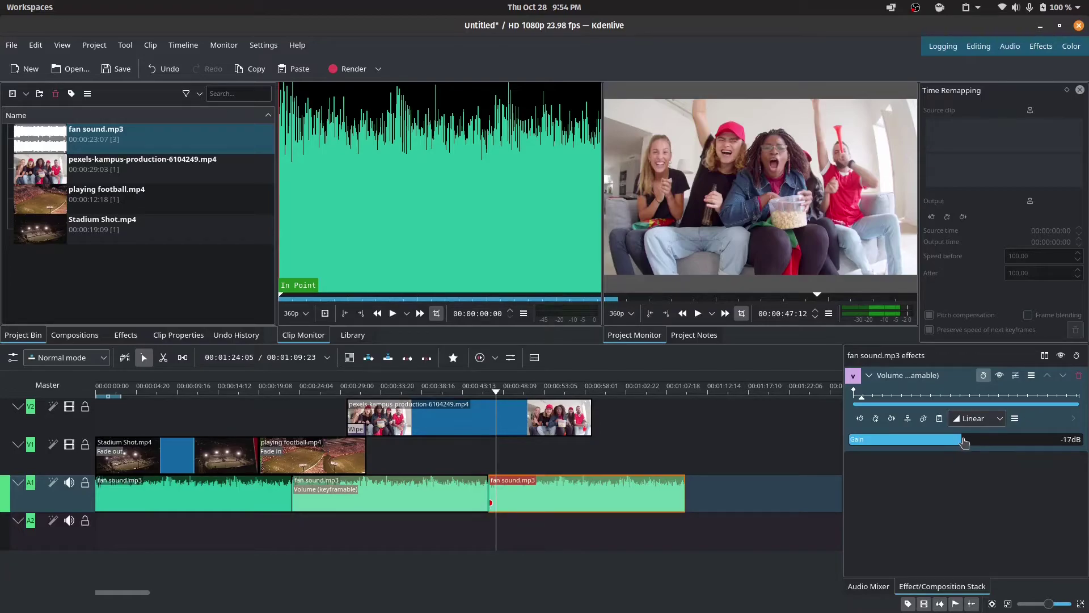
Give the first fan sound clip Volume (keyframable) with -17dB gain.
right_click(248, 504)
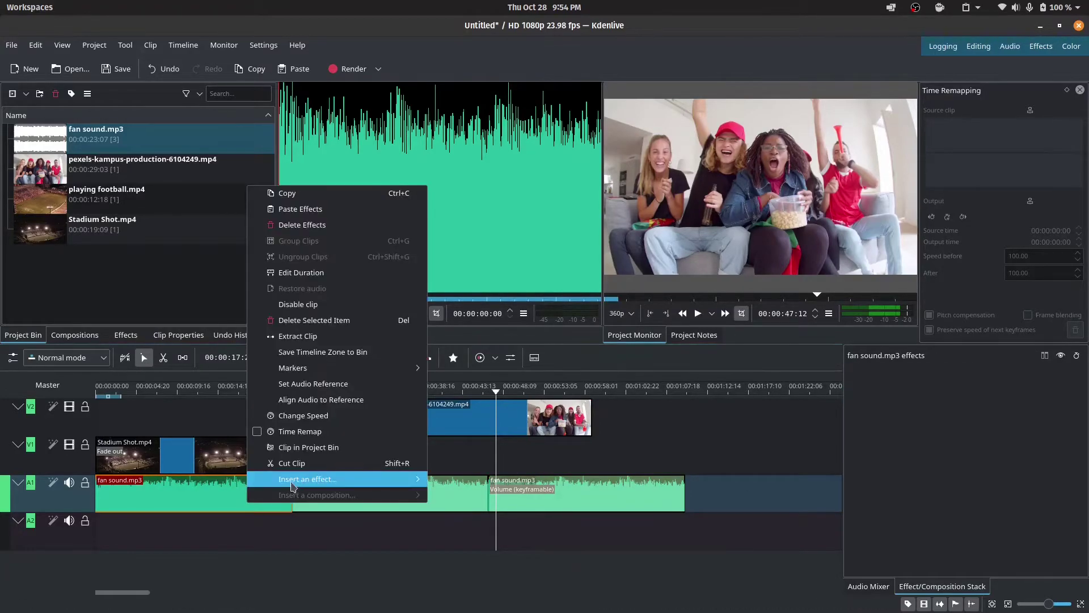
mouse_move(293, 482)
left_click(456, 482)
left_click_drag(990, 441, 954, 444)
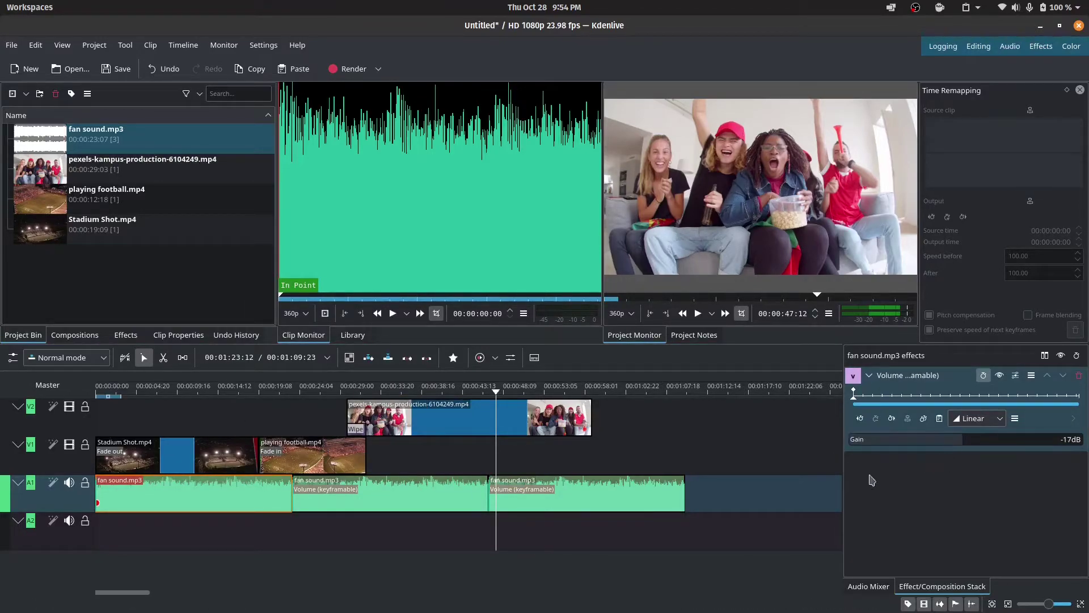
left_click(155, 394)
left_click_drag(158, 397, 278, 391)
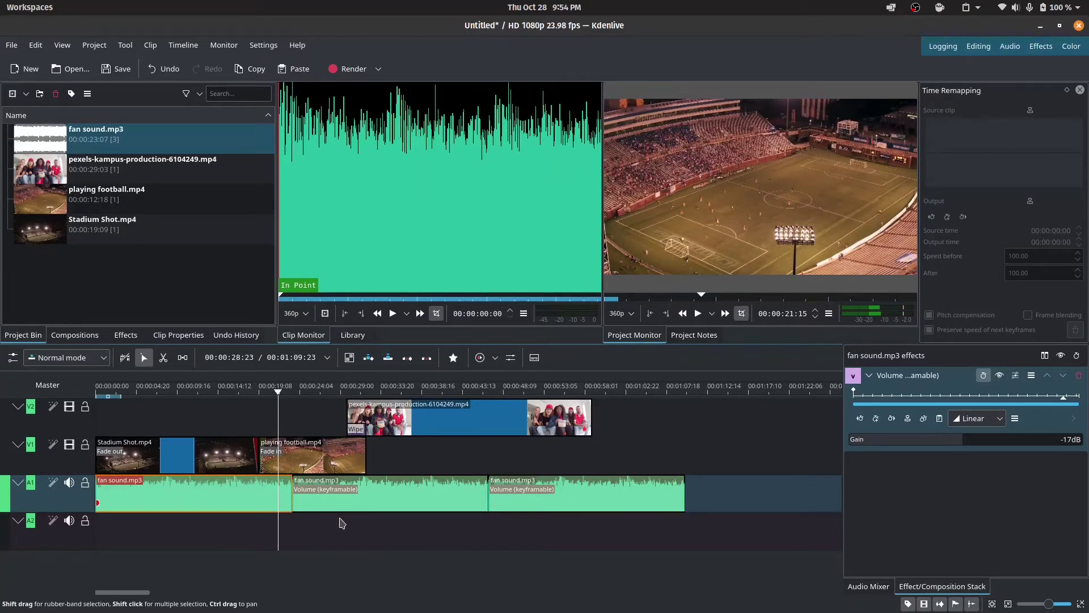
Trim the last fan sound clip so it ends with the video.
key("space")
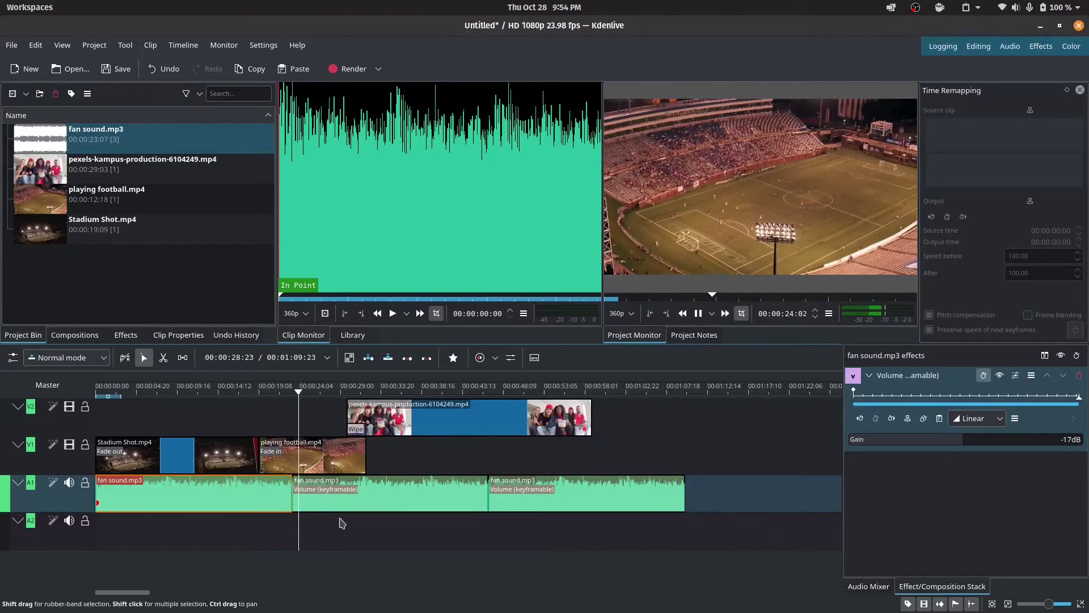
key("space")
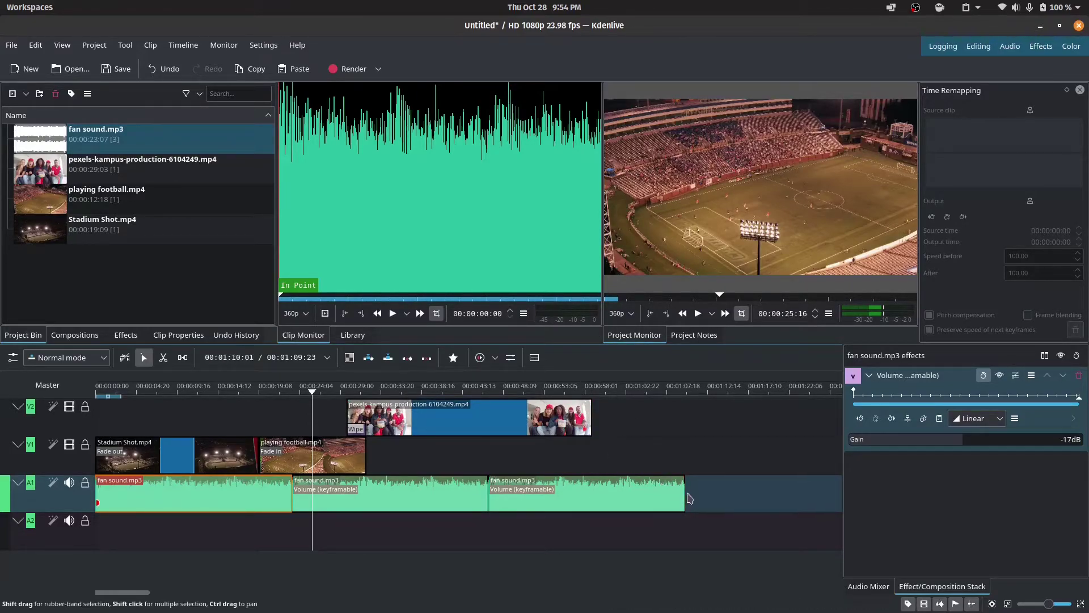
left_click_drag(685, 494, 608, 492)
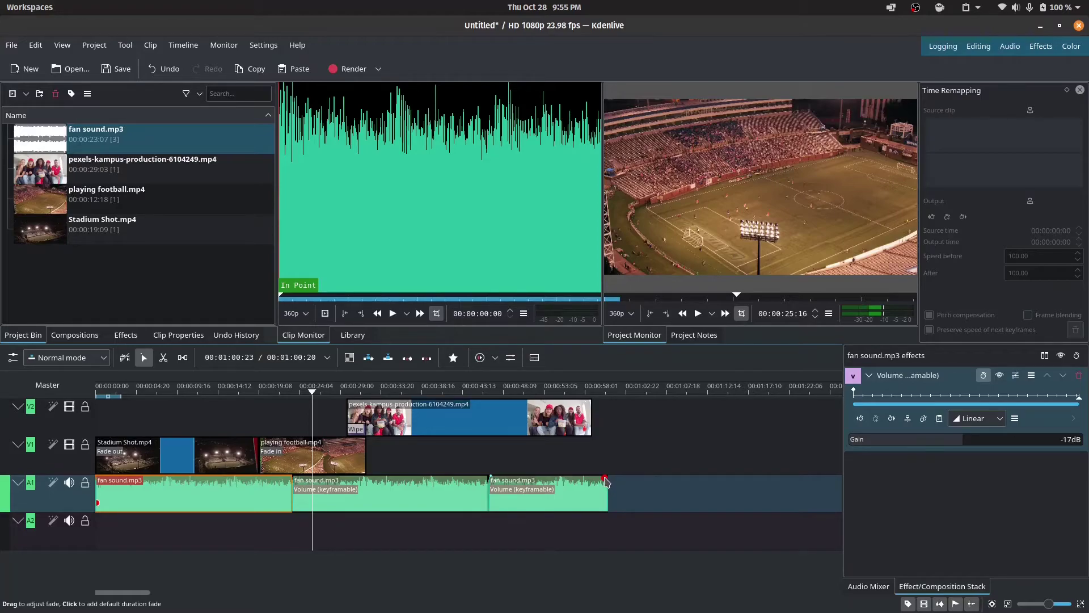
Add a short fade-out to the last fan sound clip and play the ending.
left_click_drag(606, 481, 568, 479)
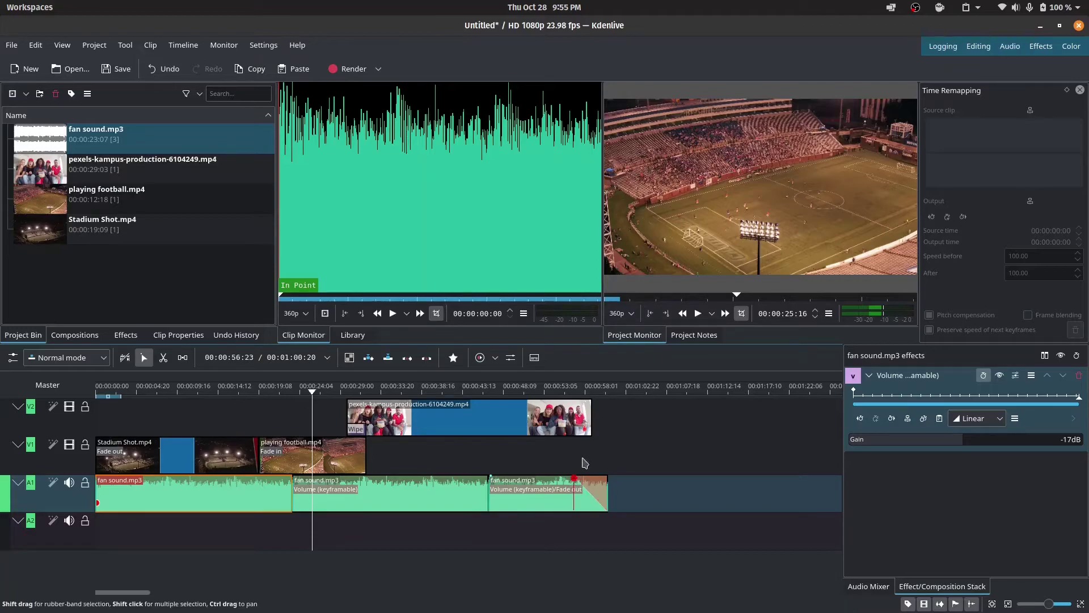
left_click(568, 392)
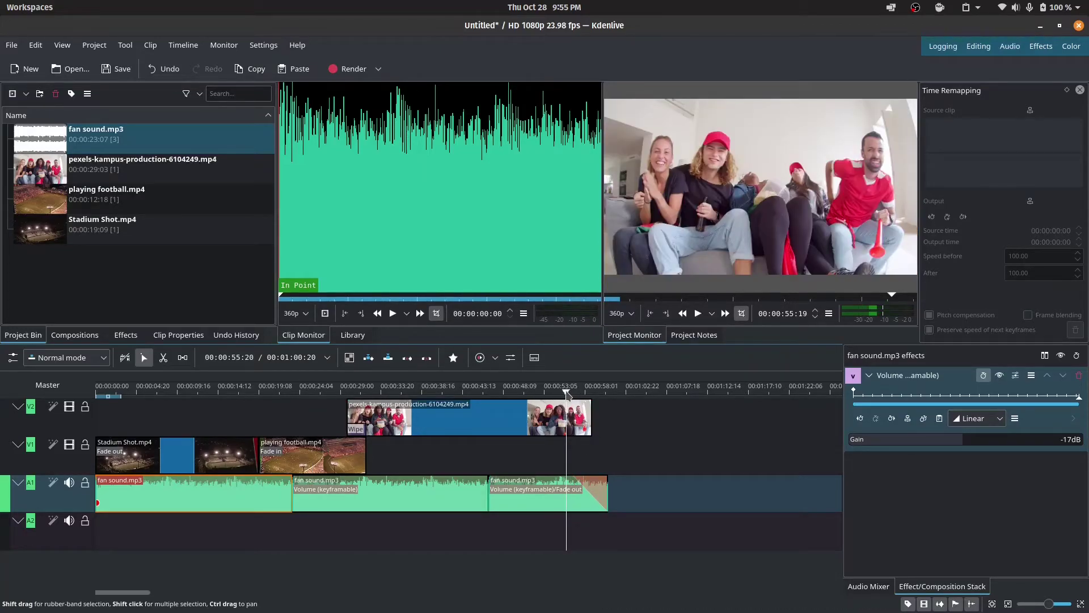
key("space")
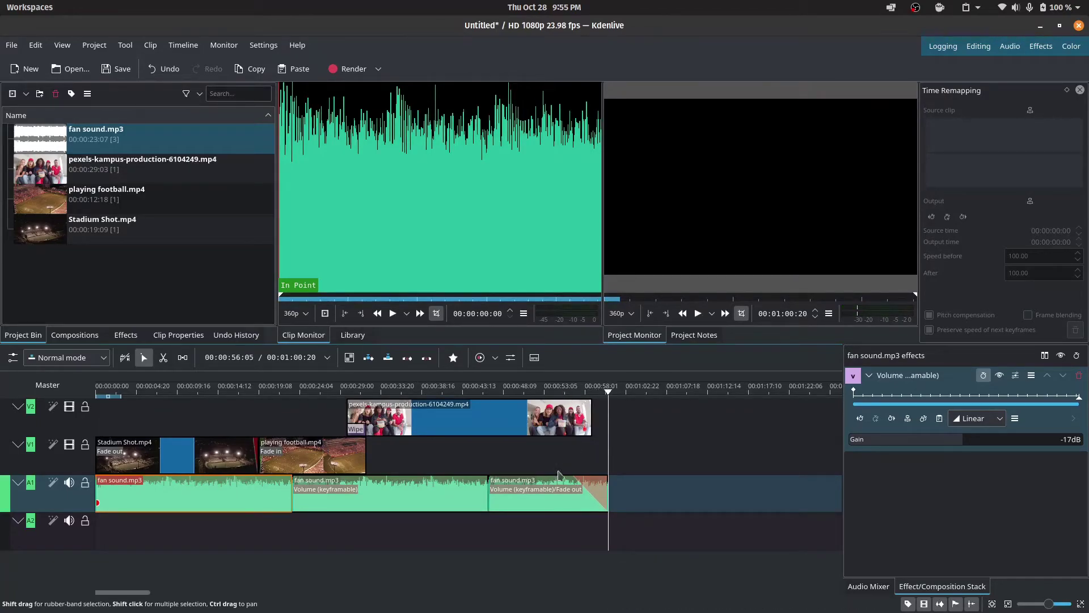
Add fade-in and fade-out to the second fan sound clip, fade-in to the third, and preview.
left_click(291, 480)
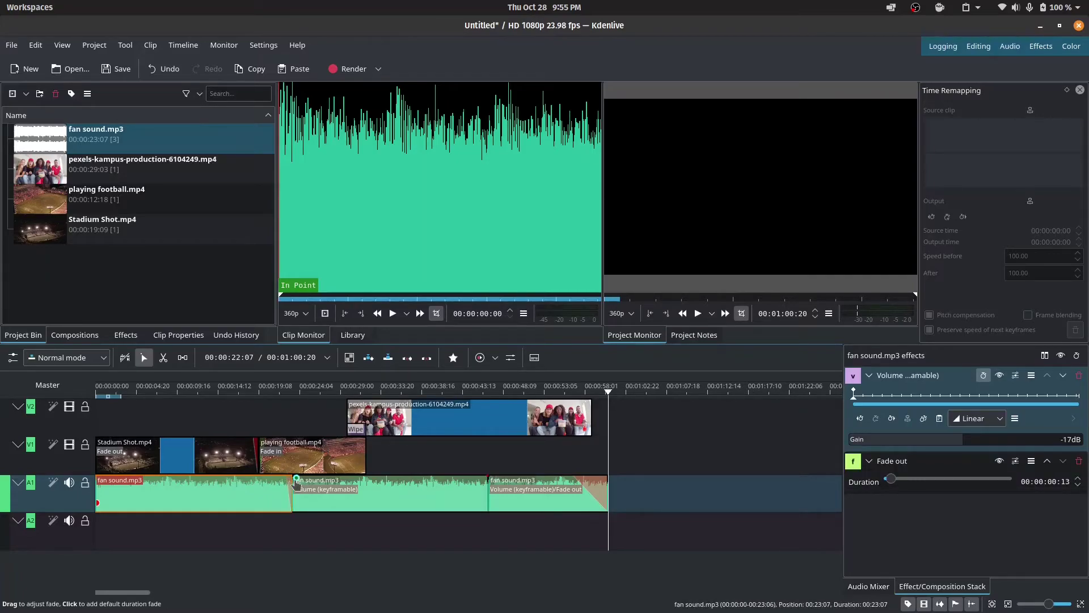
left_click(485, 480)
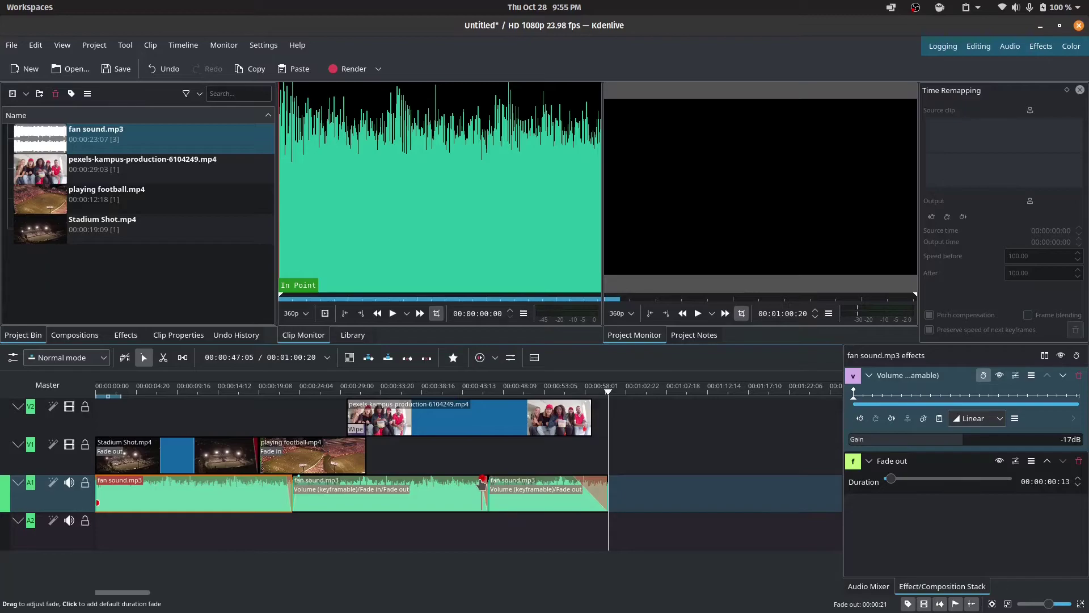
left_click(493, 479)
left_click(280, 404)
key("space")
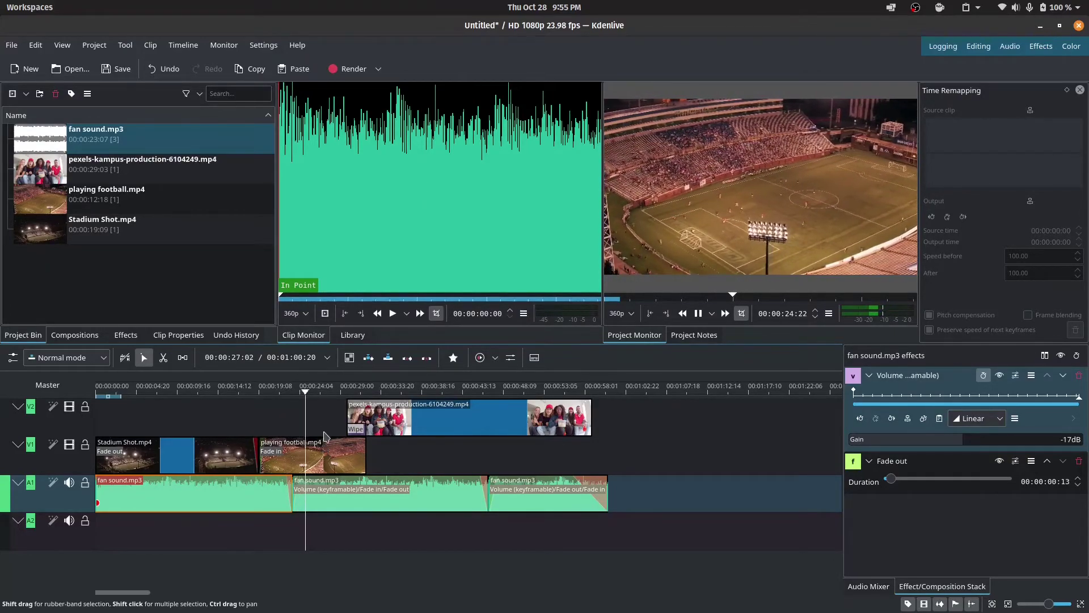
key("space")
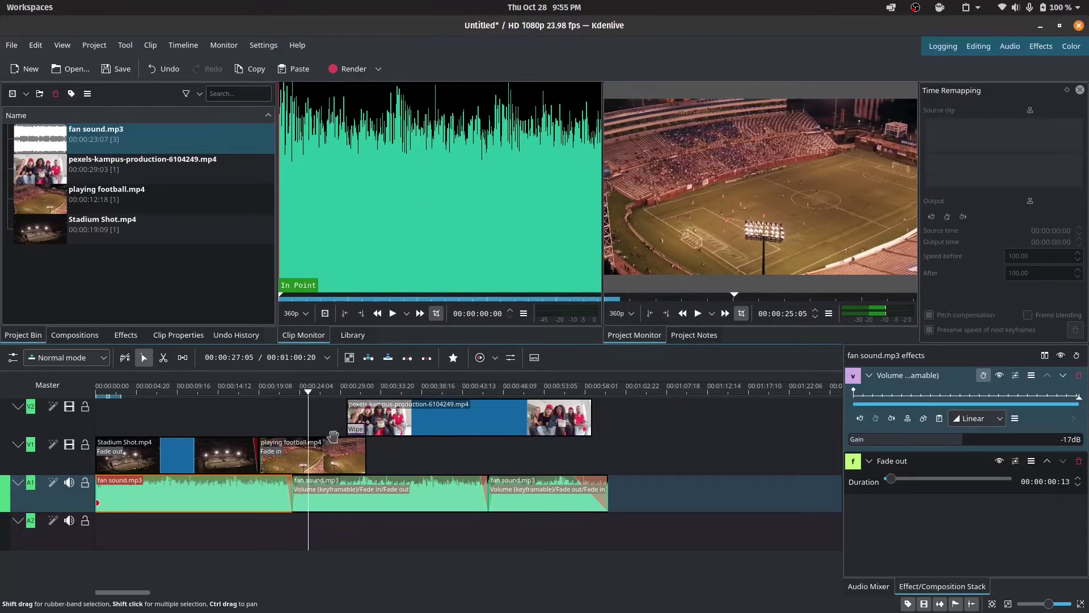
Render the project as MP4-H264/AAC to the file Football Mania.mp4.
left_click(347, 73)
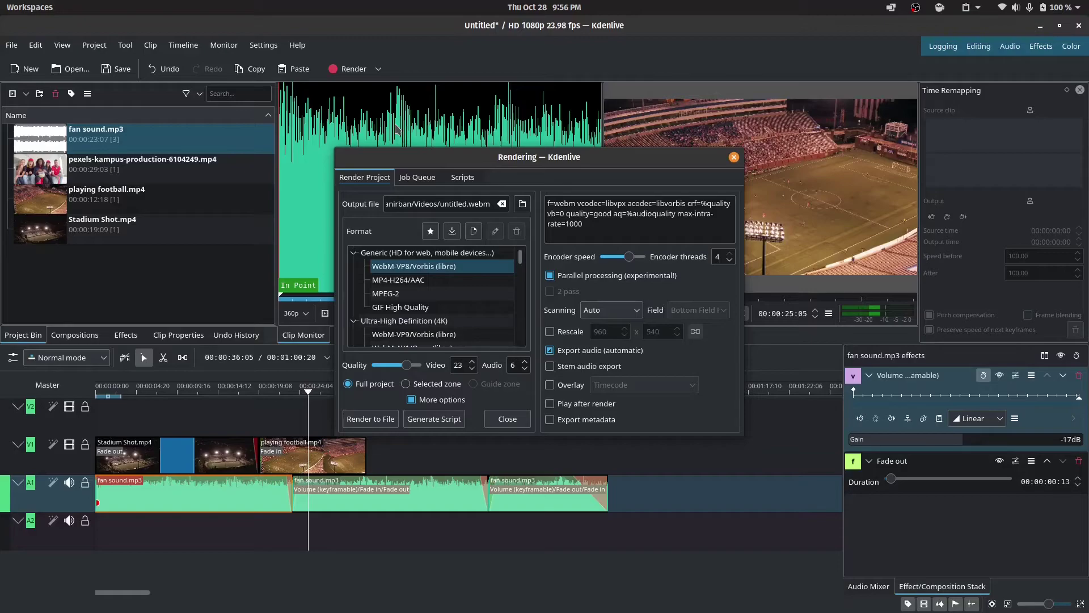
left_click(384, 282)
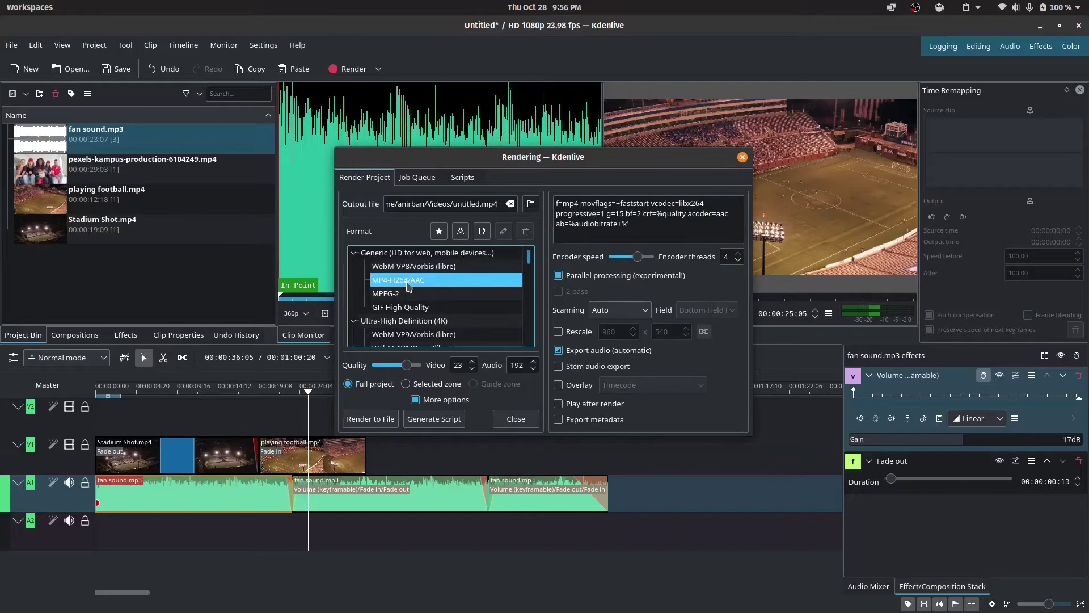
left_click(482, 204)
key("BackSpace")
key("BackSpace")
key("BackSpace")
key("BackSpace")
key("BackSpace")
key("BackSpace")
key("BackSpace")
key("BackSpace")
key("BackSpace")
type("Football Mania")
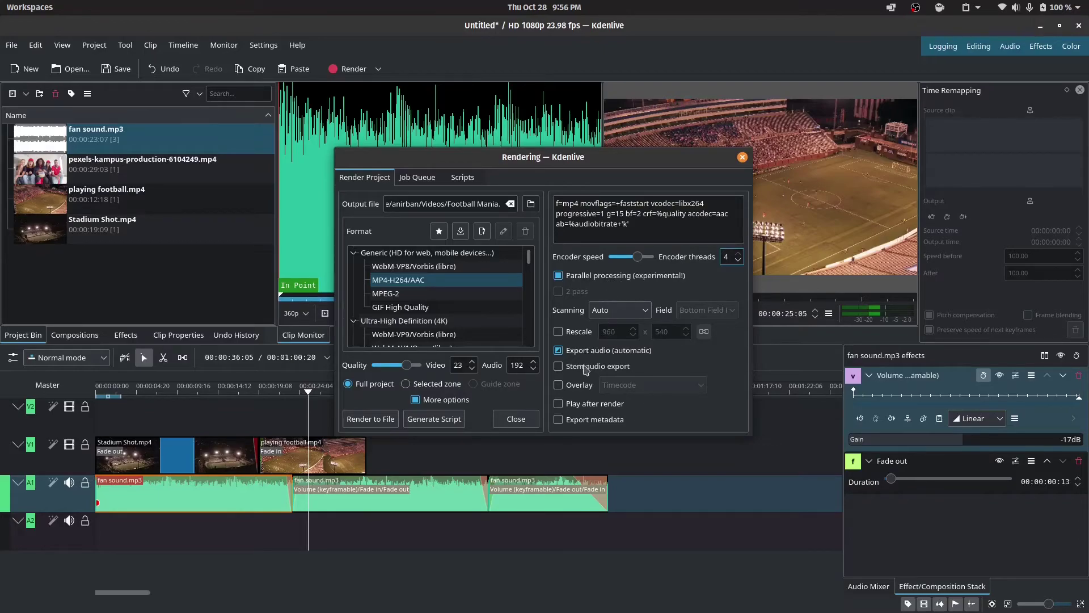
left_click(369, 419)
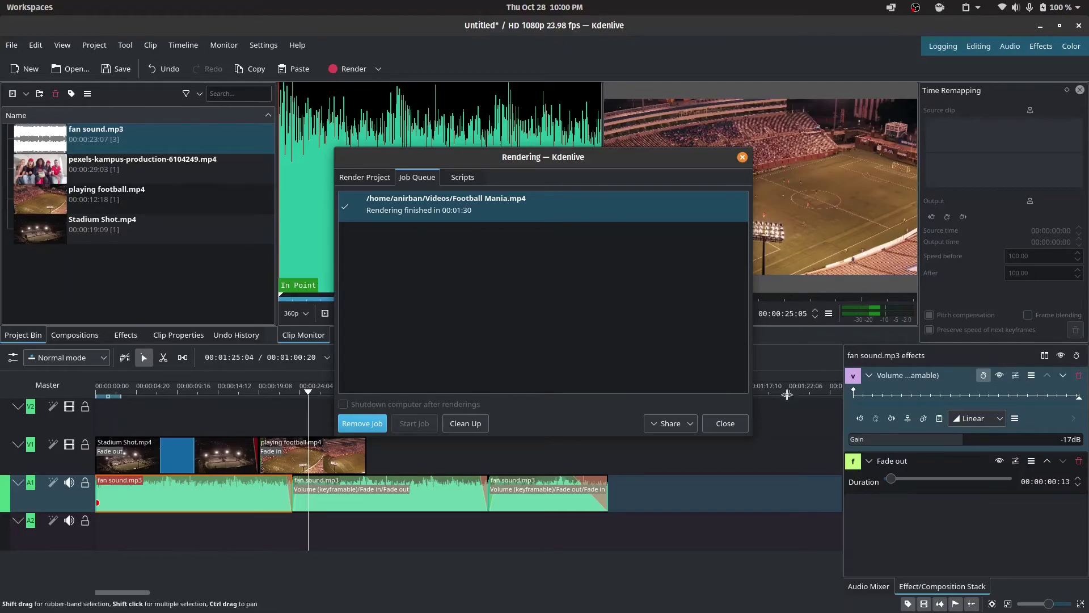
Close the render window and select Football Mania.mp4 in the Files Videos folder.
left_click(733, 426)
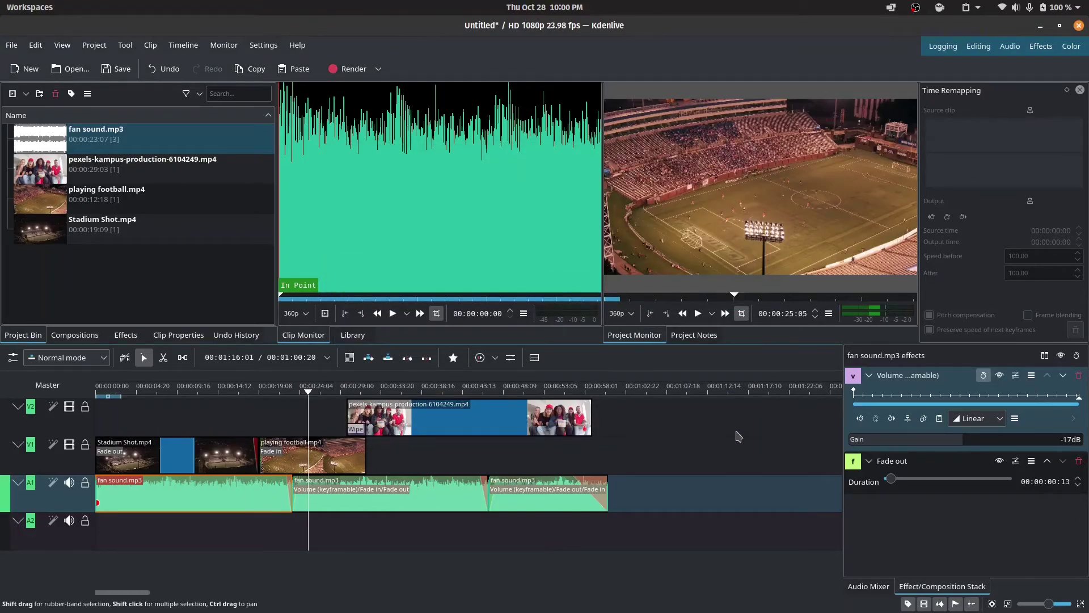
left_click(1041, 26)
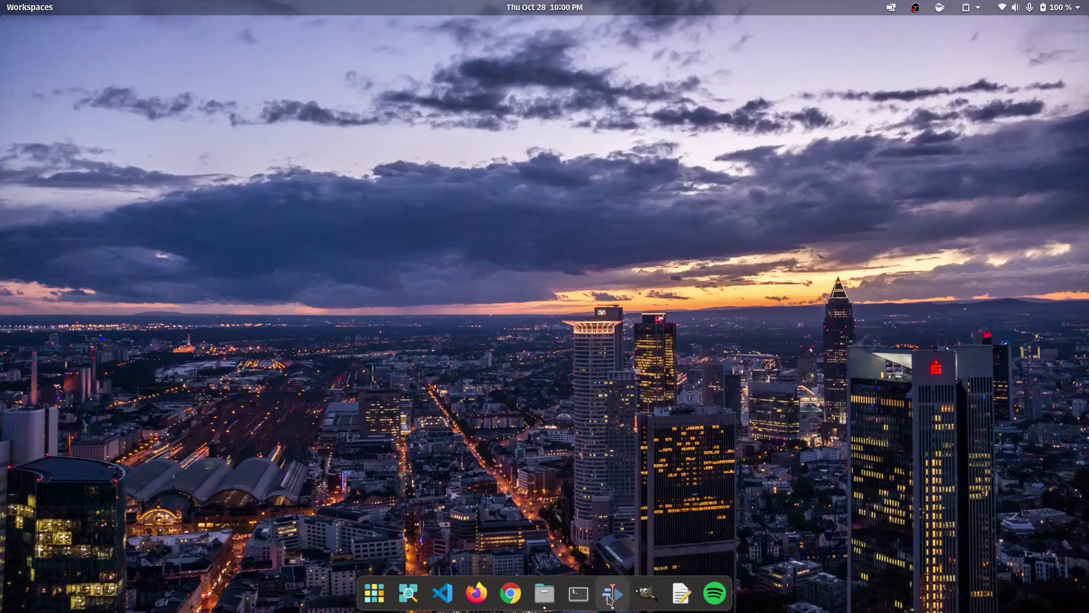
left_click(543, 595)
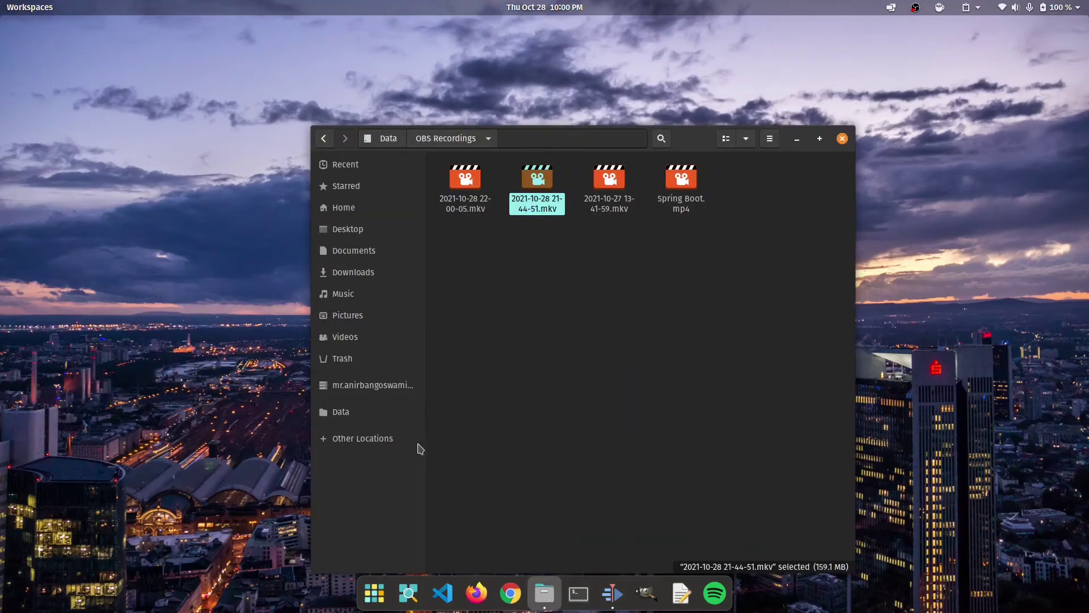
left_click(341, 339)
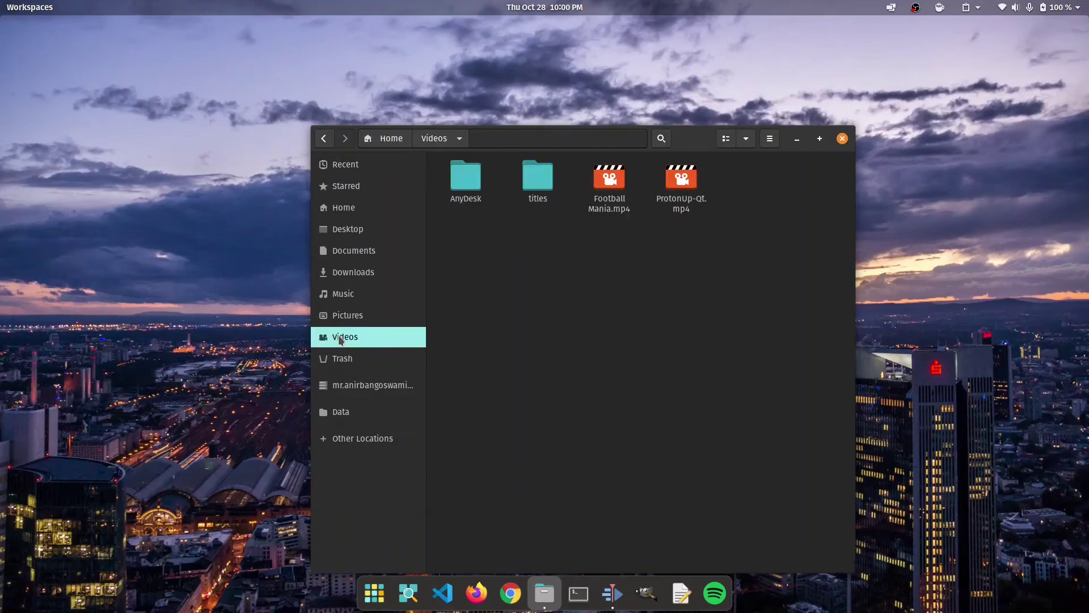
left_click(609, 188)
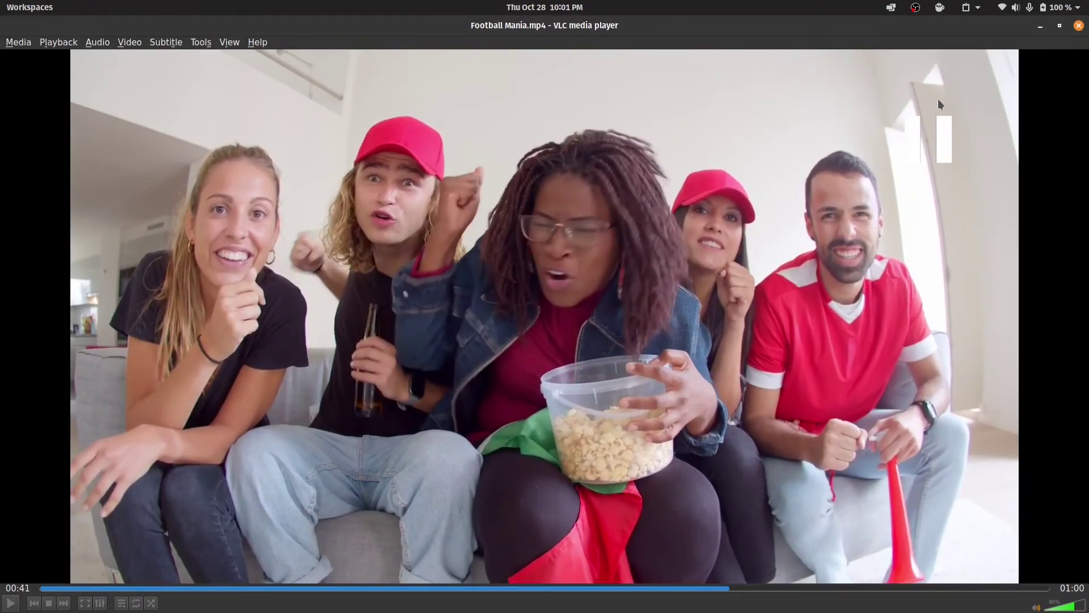
Minimise VLC after watching the rendered Football Mania.mp4 montage.
left_click(1041, 26)
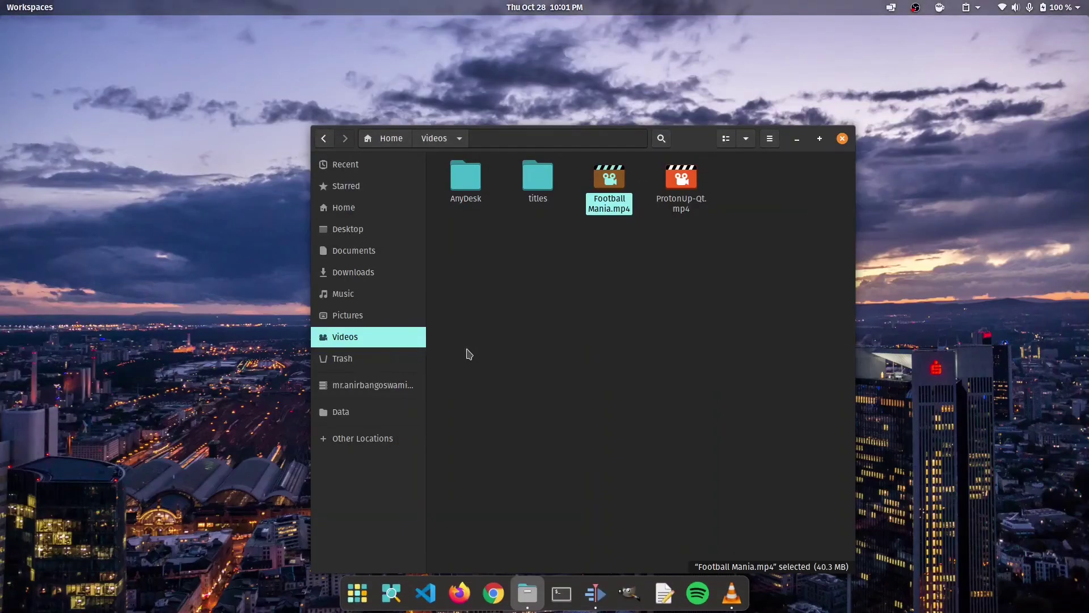
Search the web for 'kdenlive' in Firefox.
left_click(459, 593)
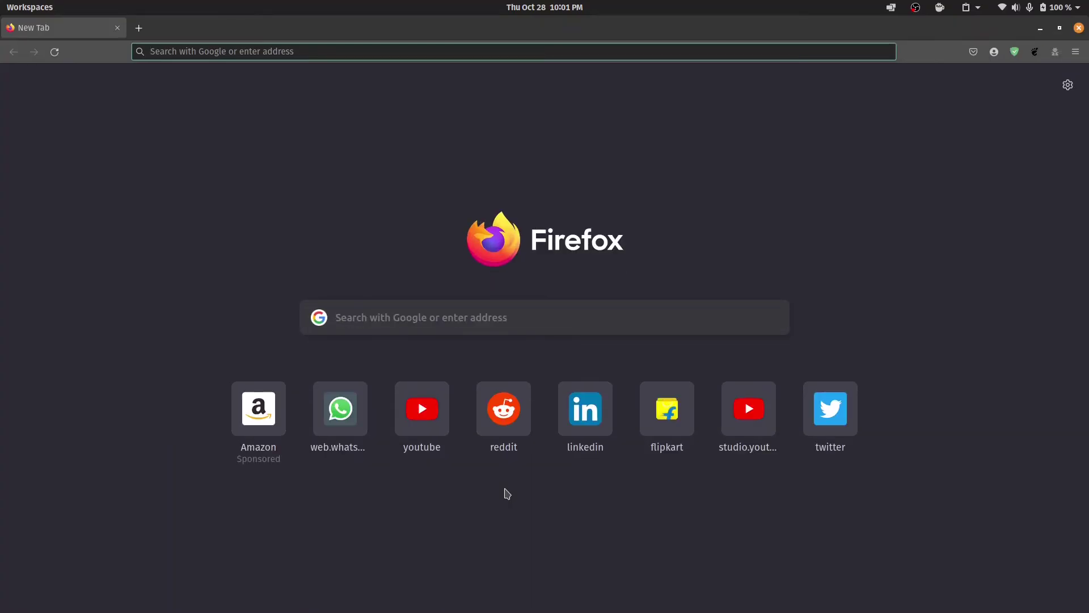
type("kden")
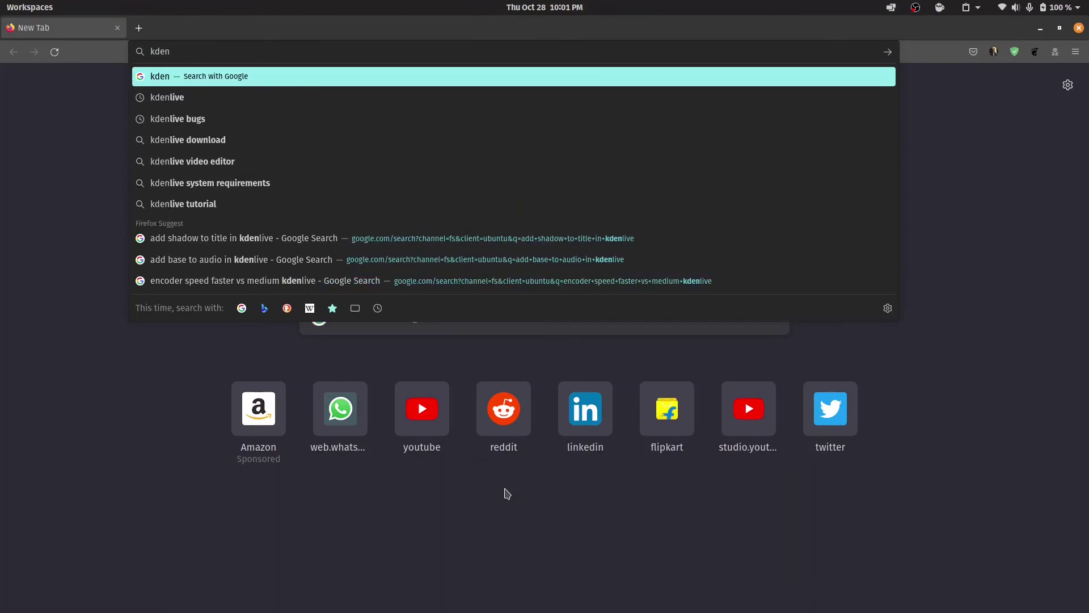
key("Down")
key("Return")
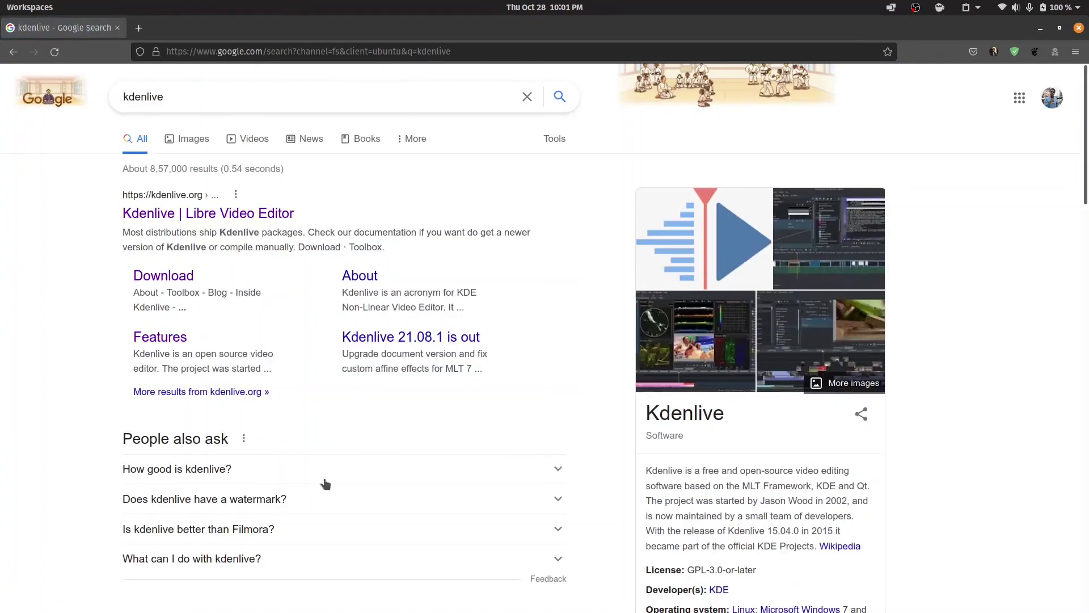
Go to kdenlive.org from the results and open its Download page.
left_click(203, 219)
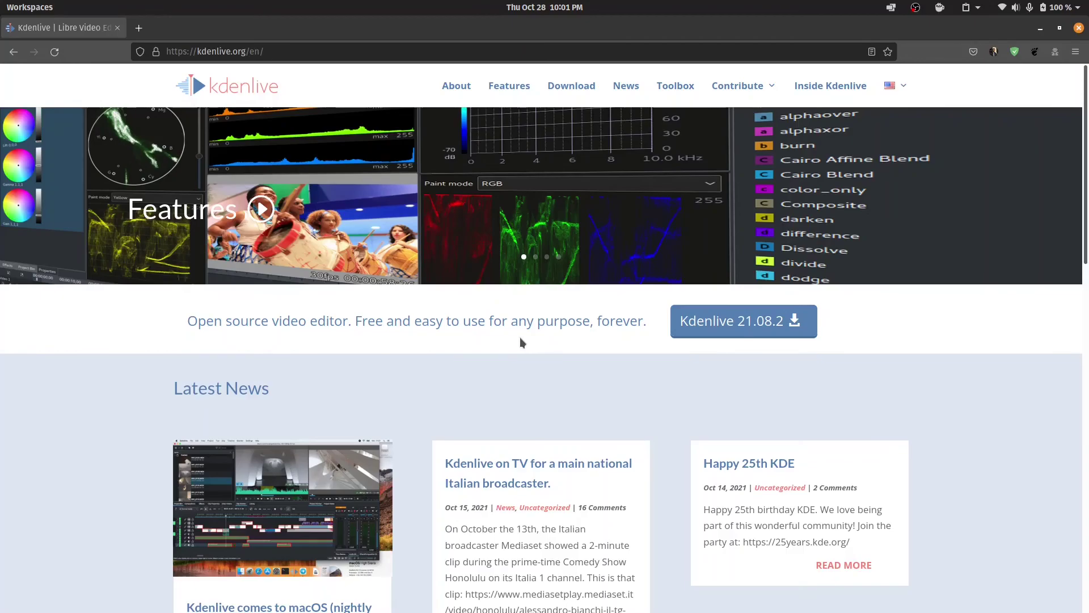
scroll(520, 337, "down", 5)
left_click(562, 87)
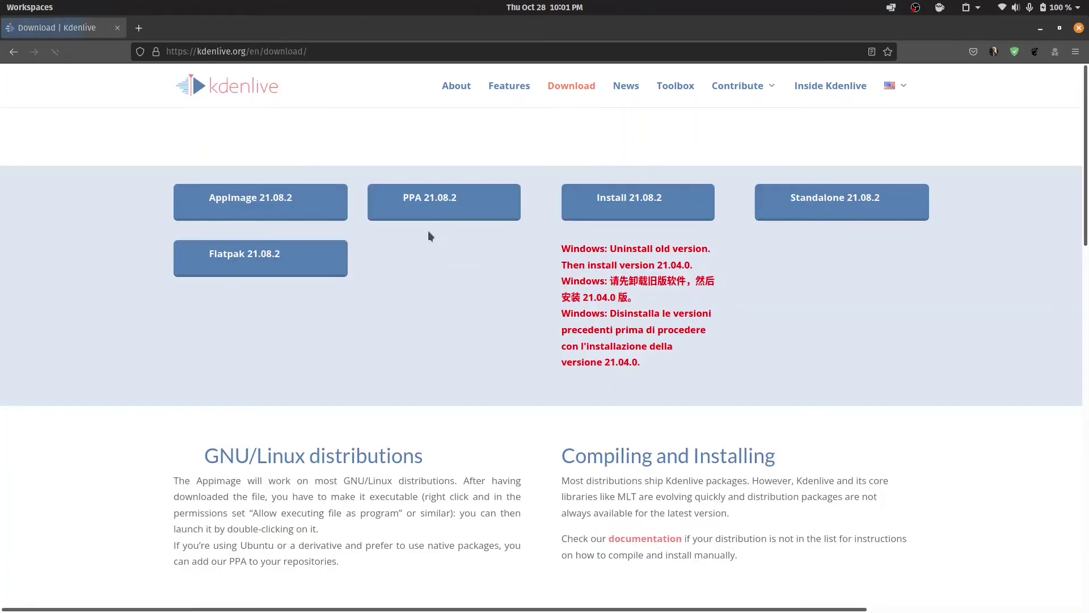